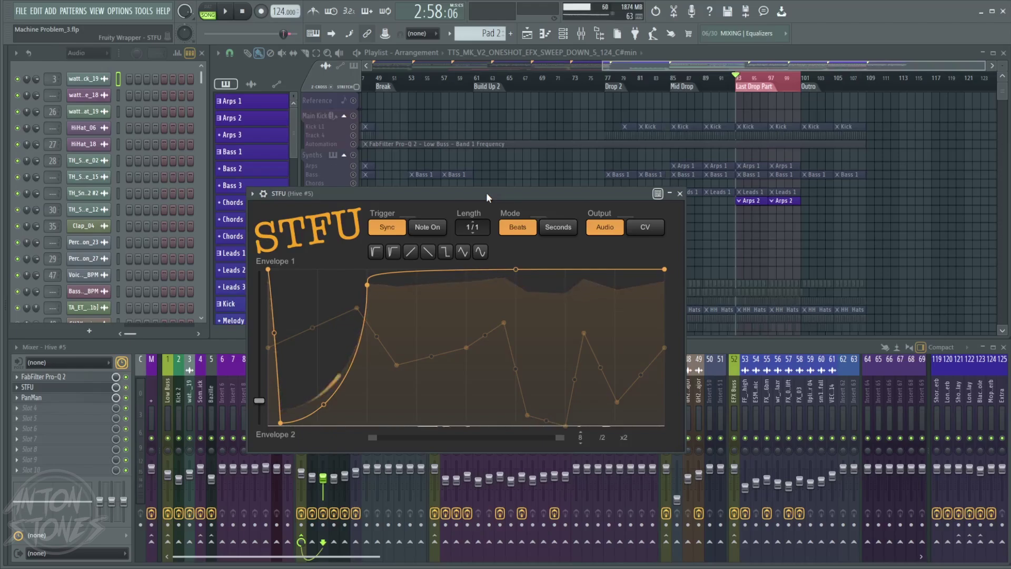
Load LFOTool into the fourth effect slot of the Hive #5 mixer track
left_click_drag(485, 191, 436, 99)
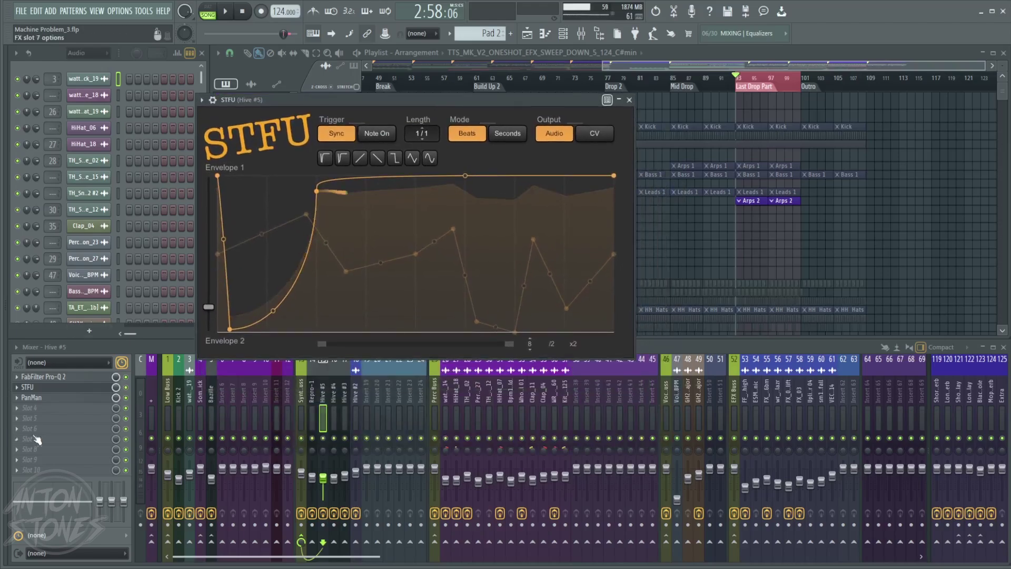
left_click(18, 408)
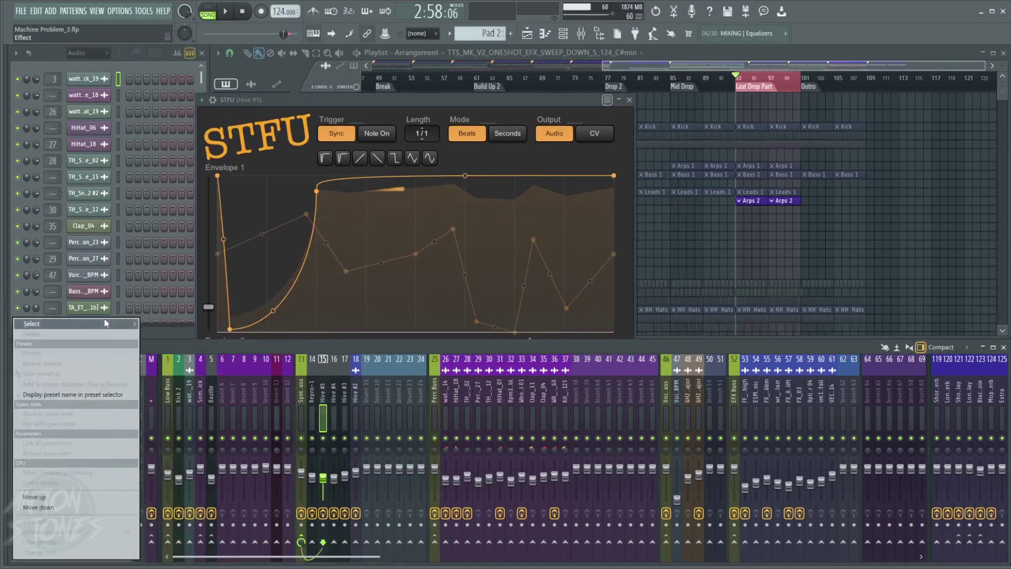
mouse_move(107, 323)
mouse_move(172, 490)
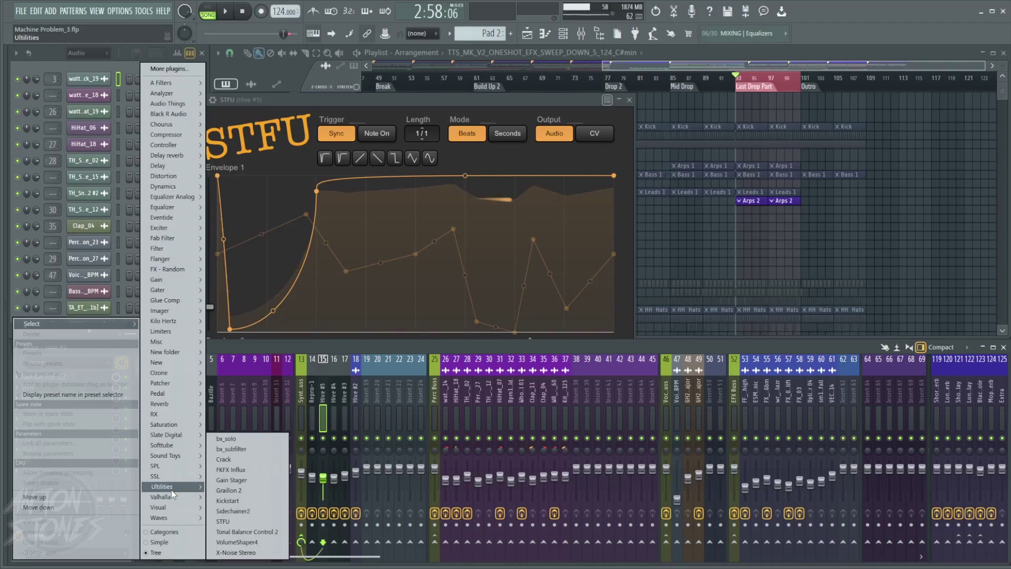
mouse_move(173, 292)
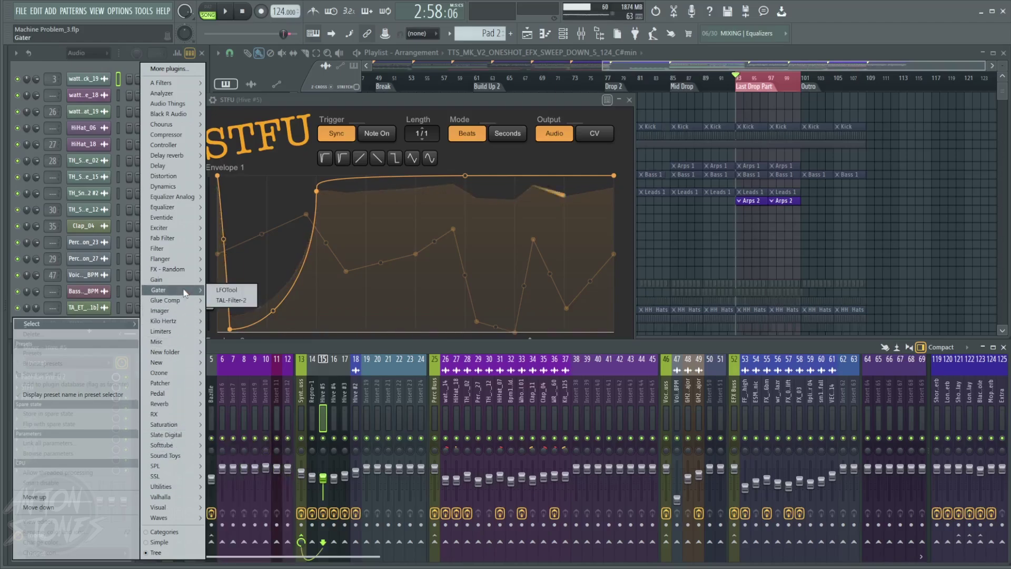
left_click(227, 290)
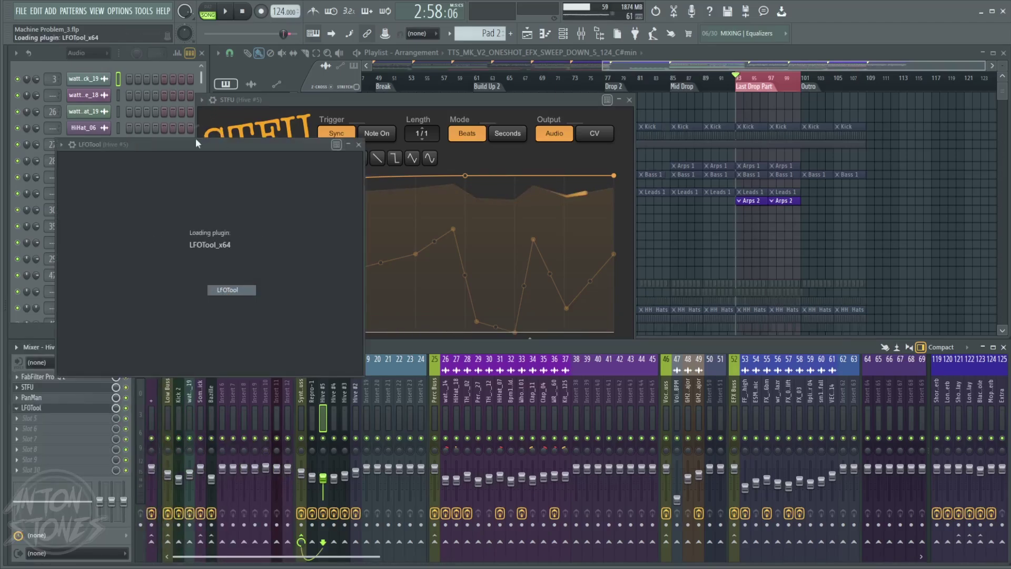
Arrange the LFOTool and STFU windows side by side to compare their envelope curves
left_click_drag(189, 148, 718, 228)
left_click_drag(397, 100, 301, 162)
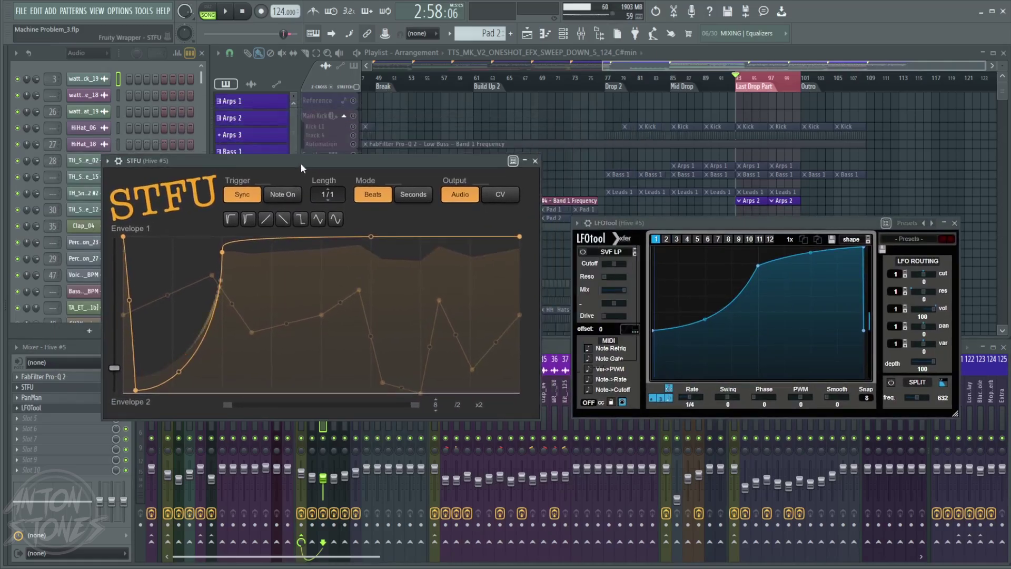
left_click_drag(655, 220, 615, 202)
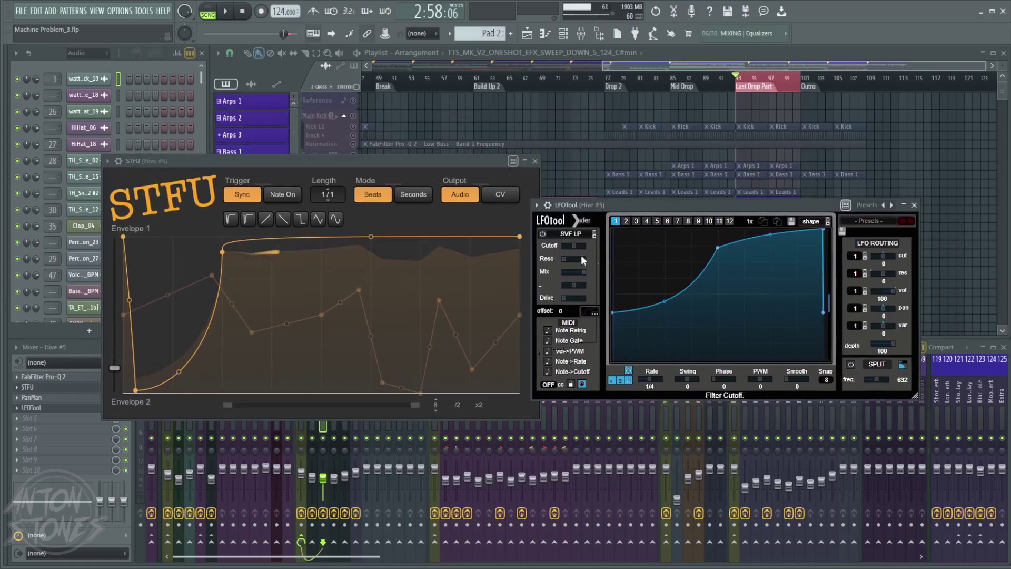
left_click_drag(339, 160, 349, 167)
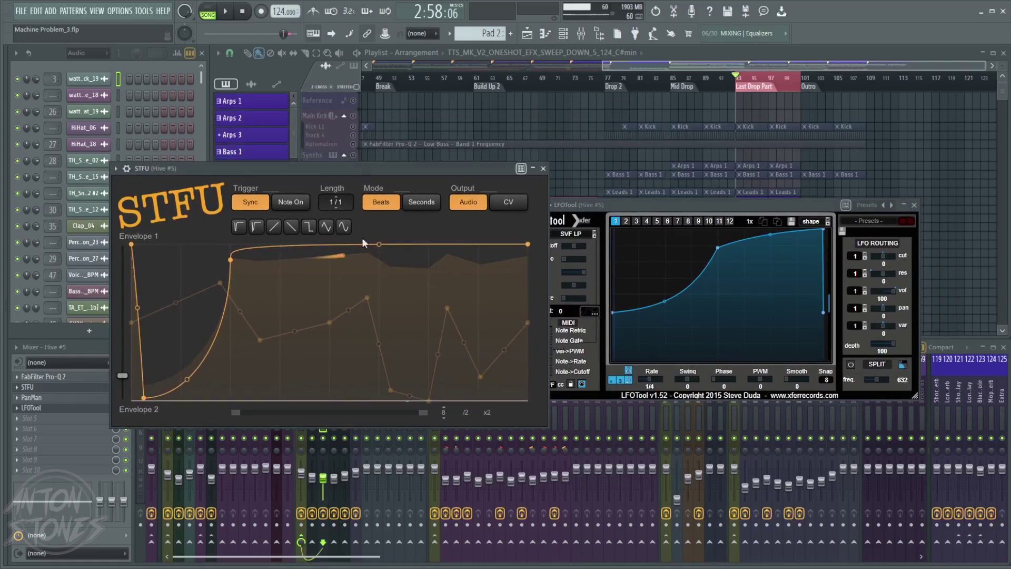
Close the LFOTool window and delete LFOTool from the fourth effect slot of the Hive #5 track
left_click(914, 205)
left_click(413, 177)
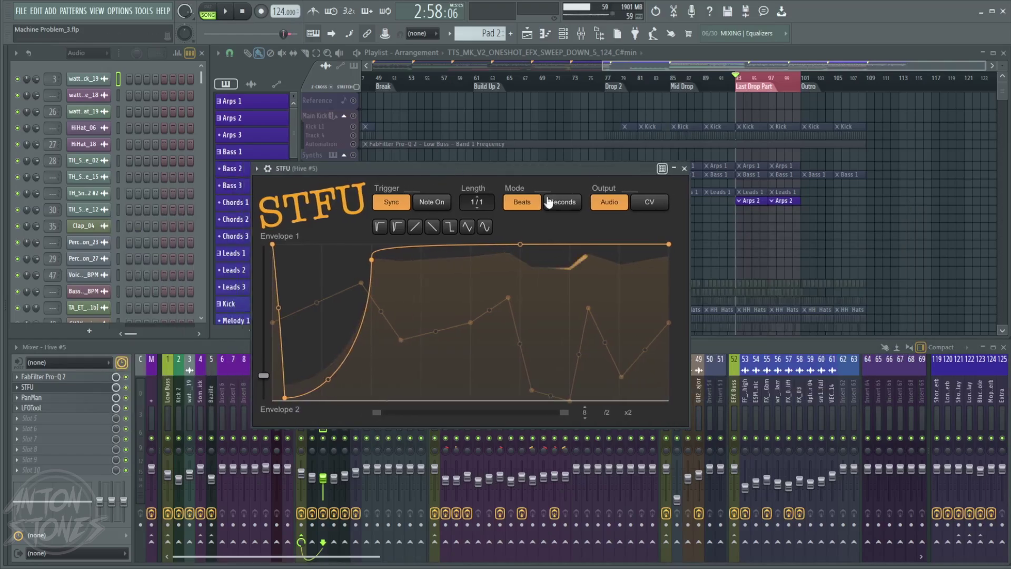
left_click_drag(447, 167, 589, 166)
left_click(17, 407)
left_click(61, 333)
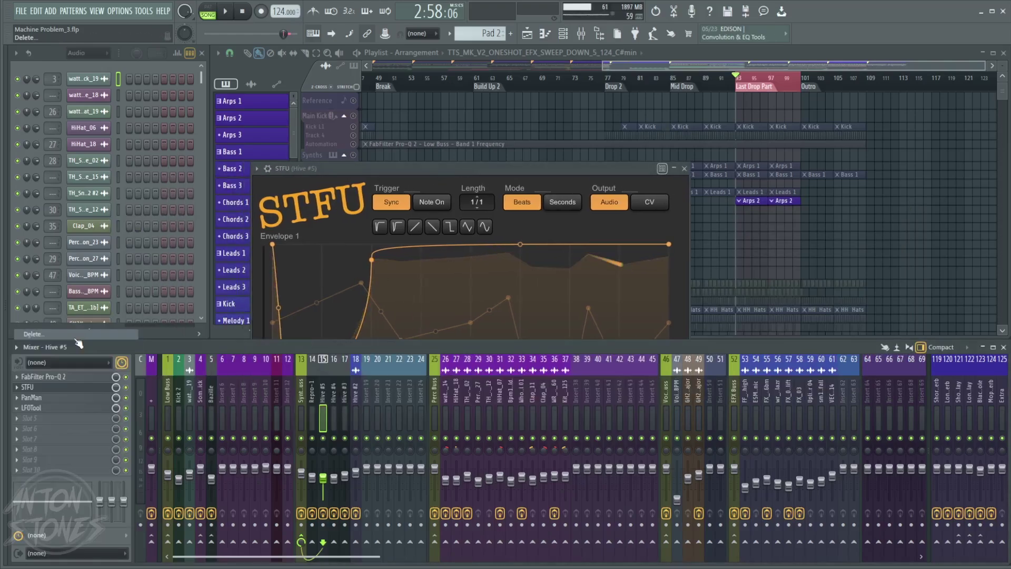
left_click_drag(467, 171, 552, 167)
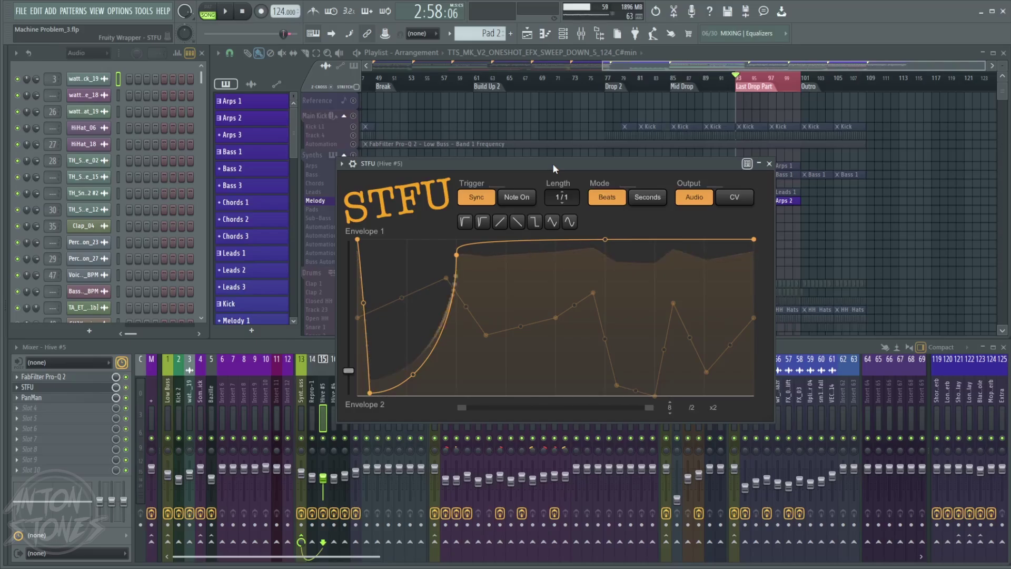
left_click(468, 223)
left_click(480, 225)
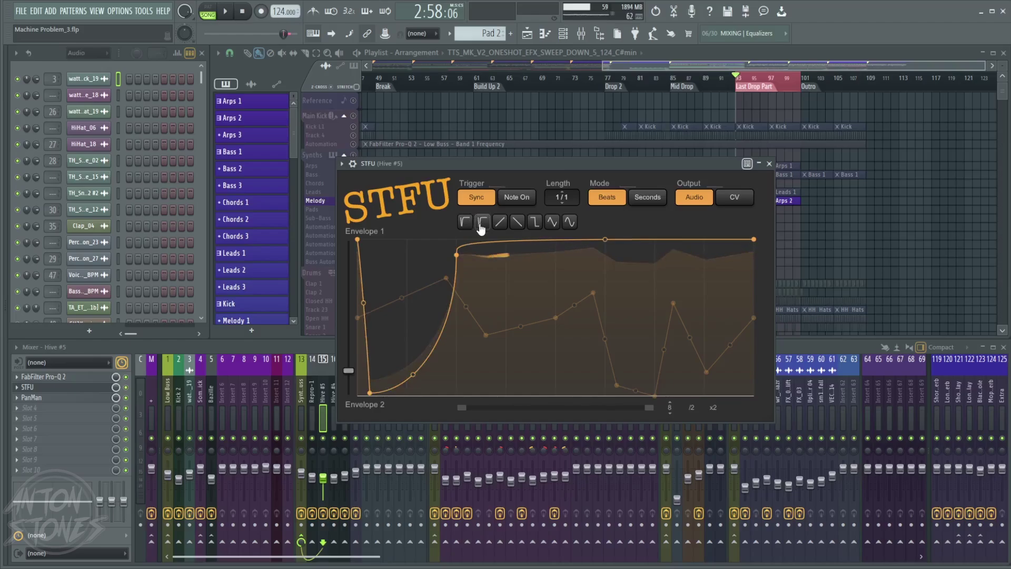
left_click(342, 163)
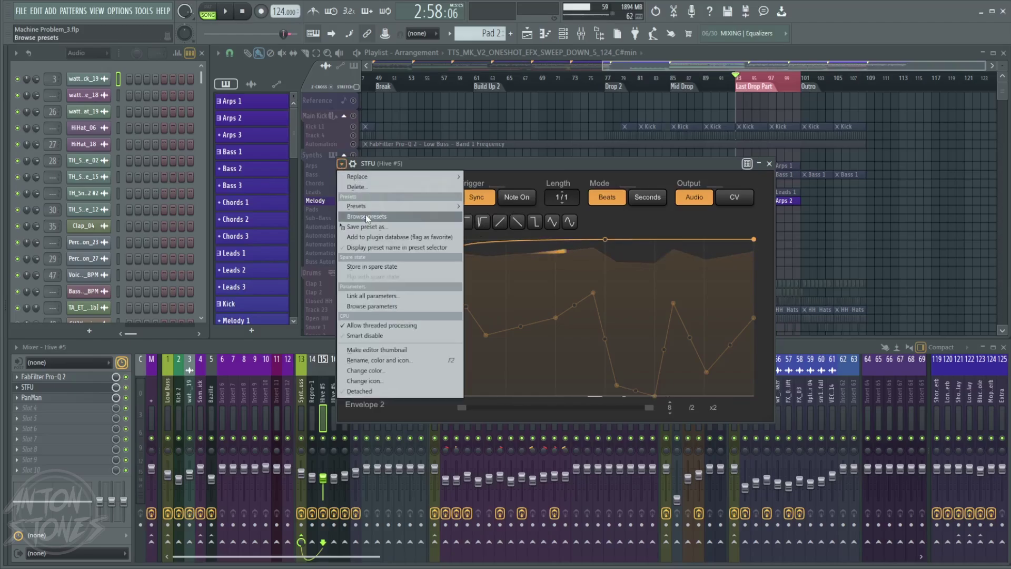
left_click(597, 163)
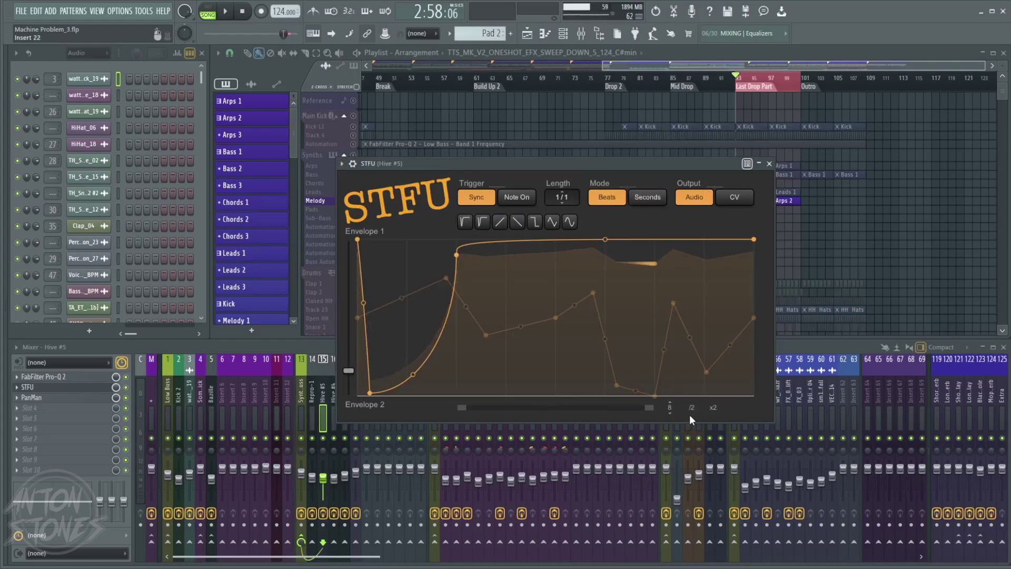
left_click(509, 197)
left_click(476, 197)
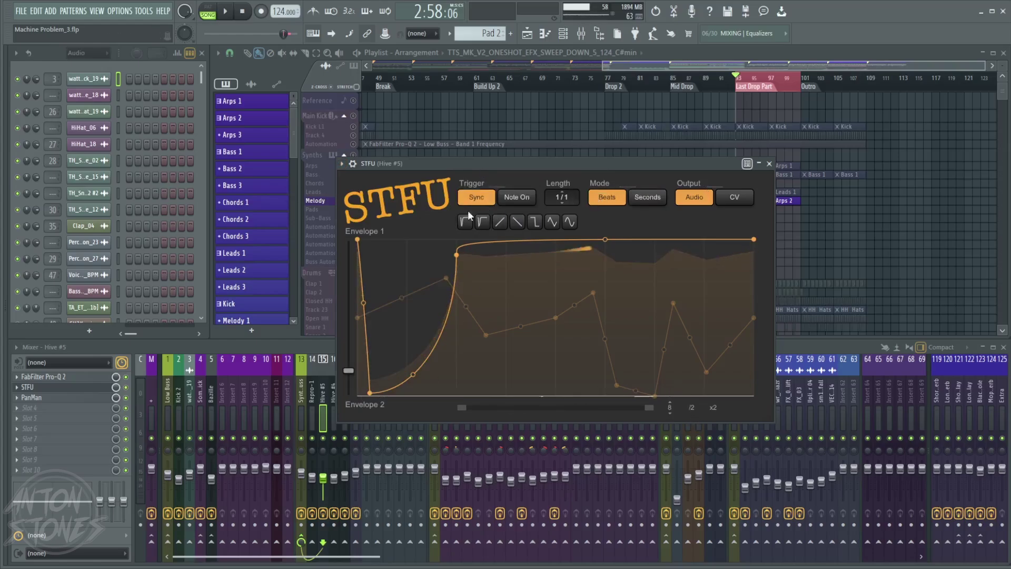
Delete STFU from the second effect slot of the Hive #5 track and load a fresh STFU instance there
left_click(12, 388)
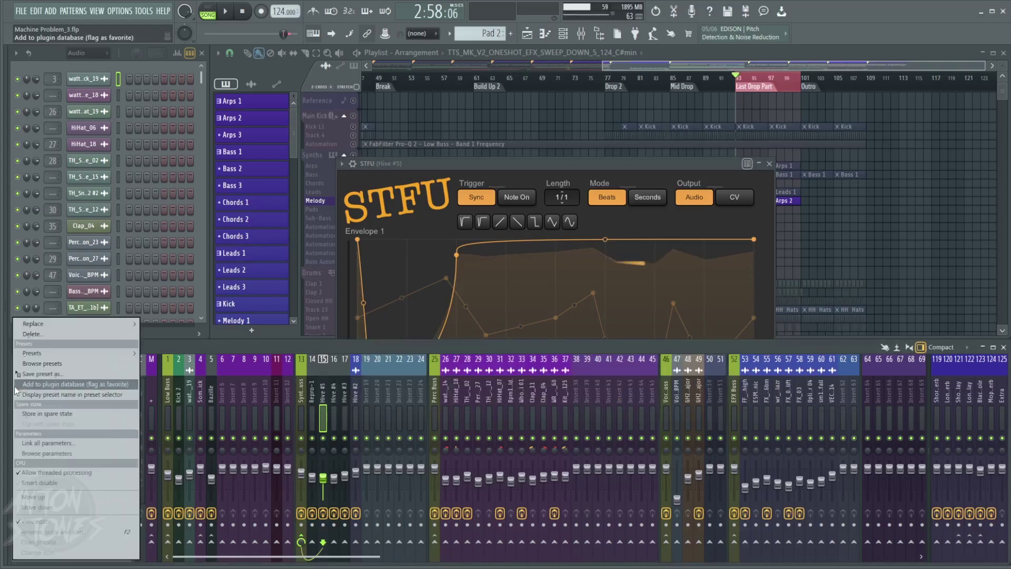
left_click(51, 336)
left_click(17, 398)
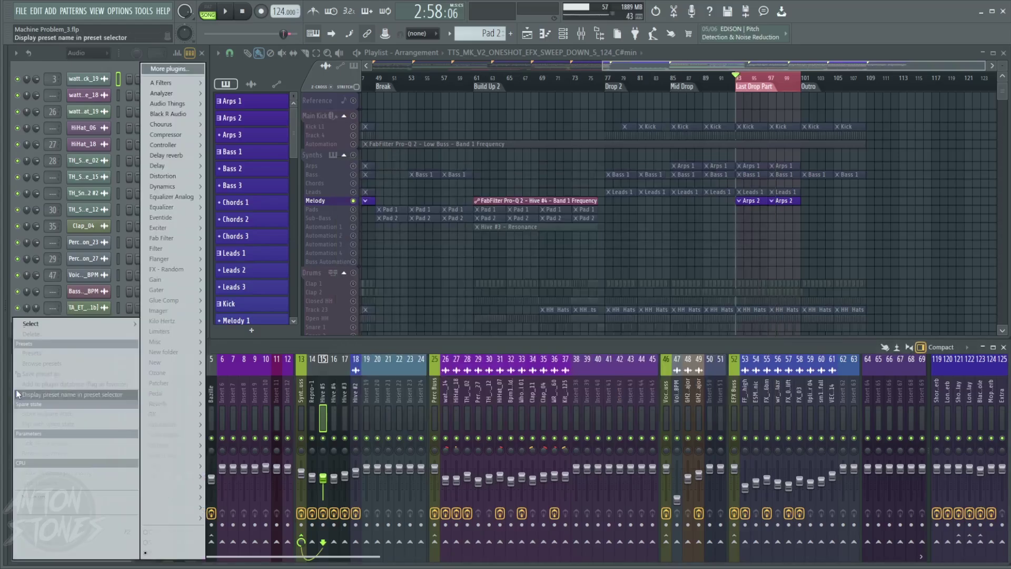
mouse_move(183, 517)
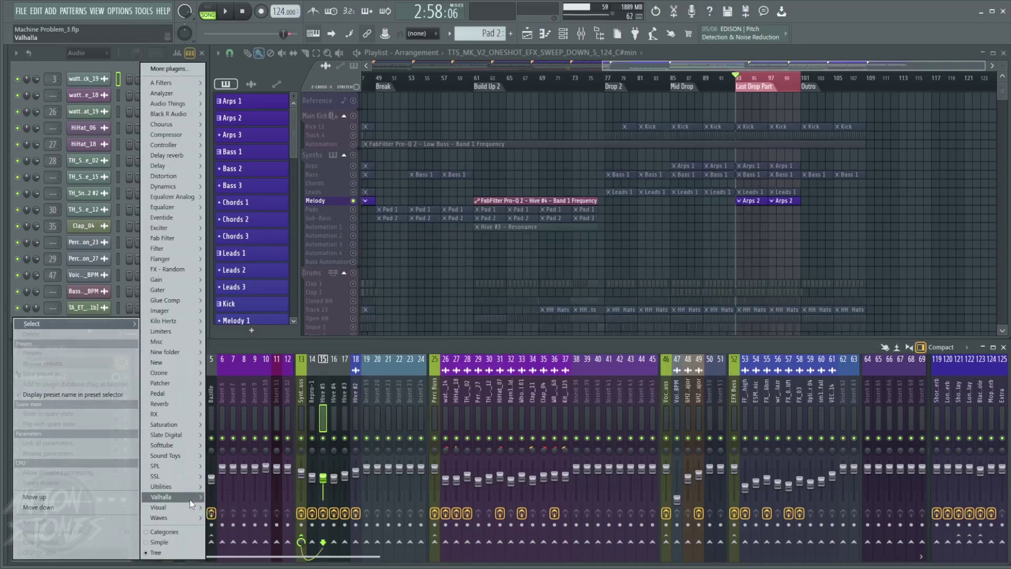
mouse_move(182, 487)
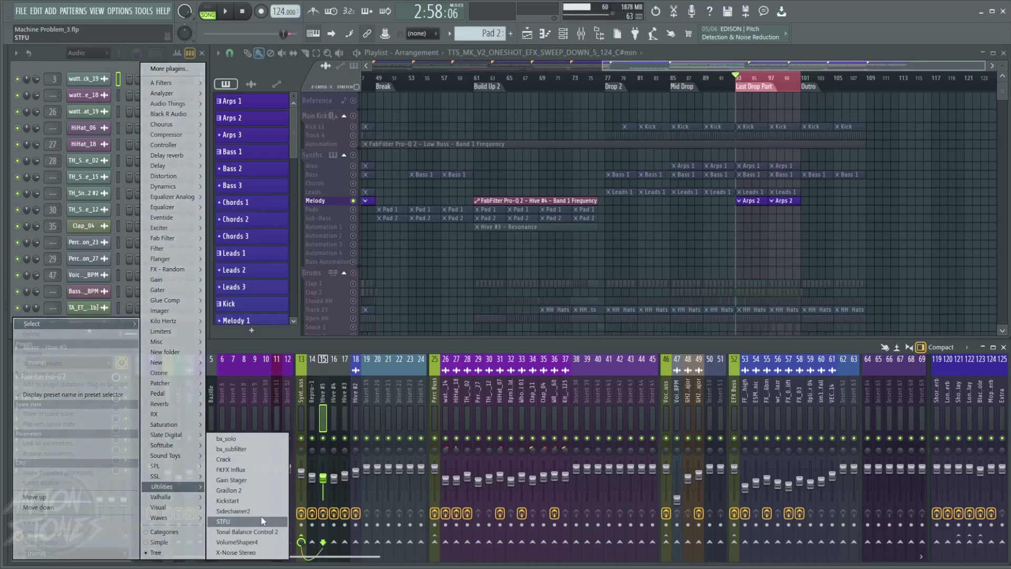
left_click(222, 521)
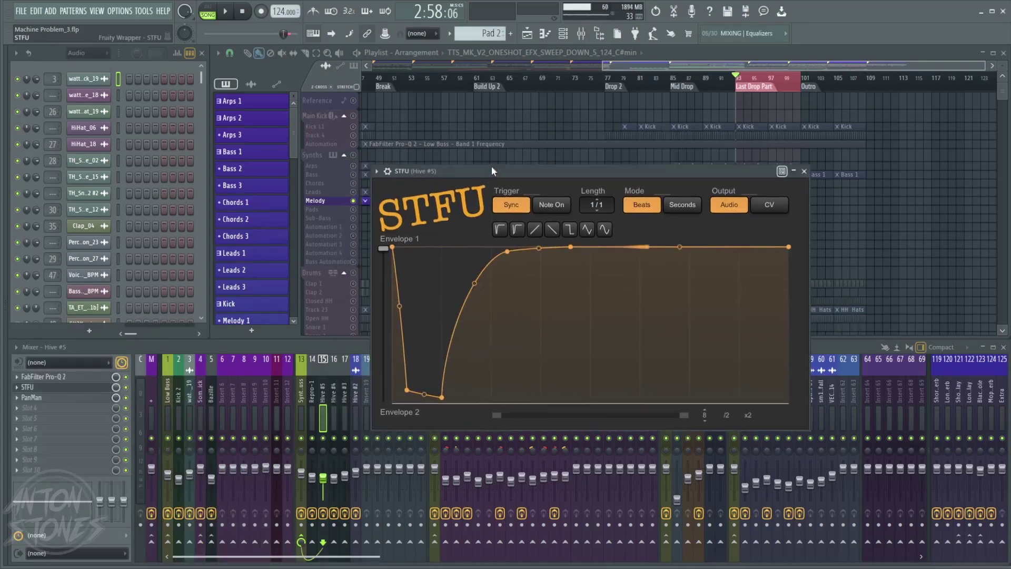
left_click_drag(469, 168, 403, 211)
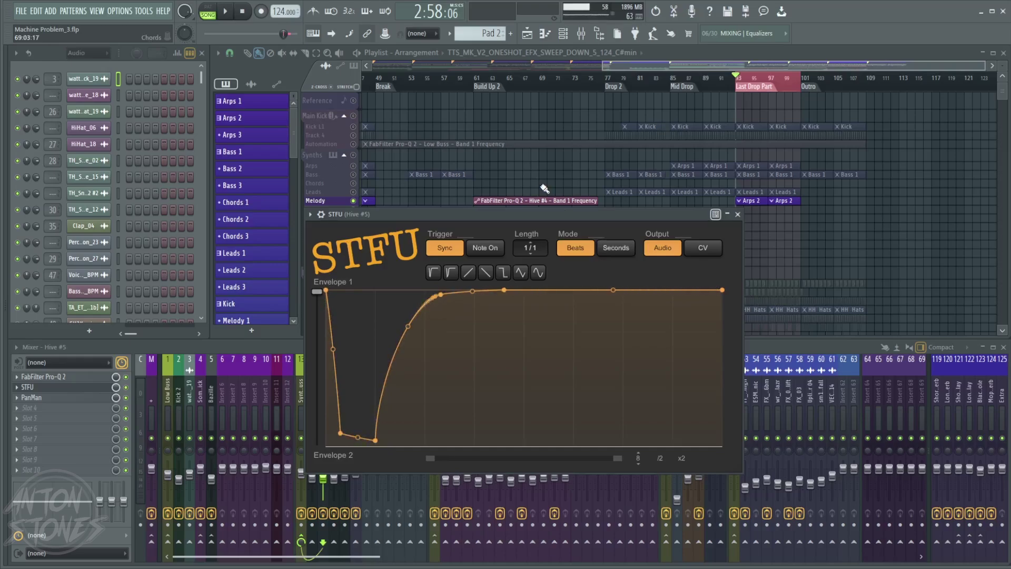
left_click_drag(541, 215, 542, 206)
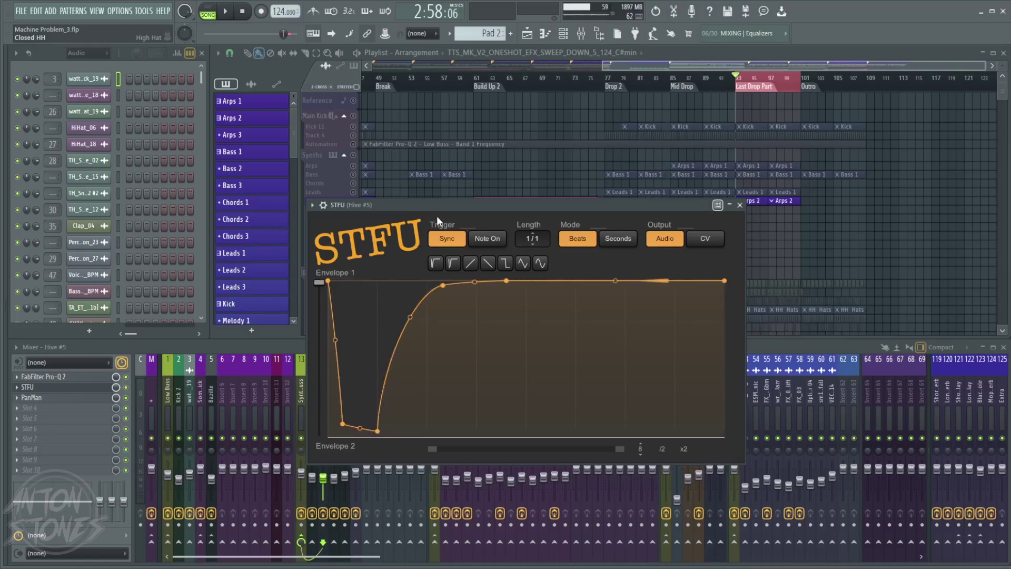
left_click_drag(449, 204, 522, 215)
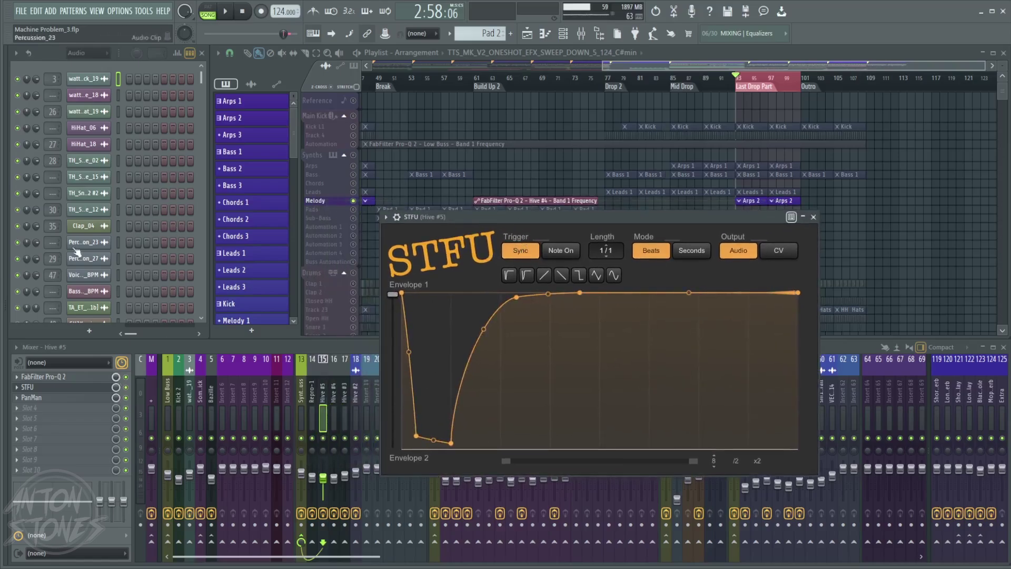
Examine the effect chains of the Kick 2 and Bazille tracks and Bazille's Fruity Limiter, then return to STFU on Hive #5
left_click(179, 406)
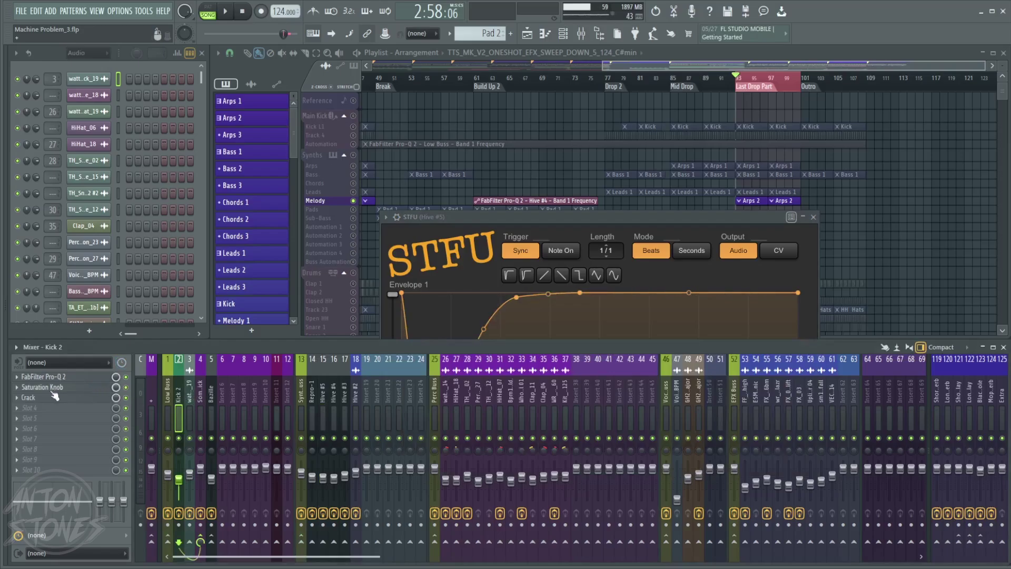
left_click(212, 394)
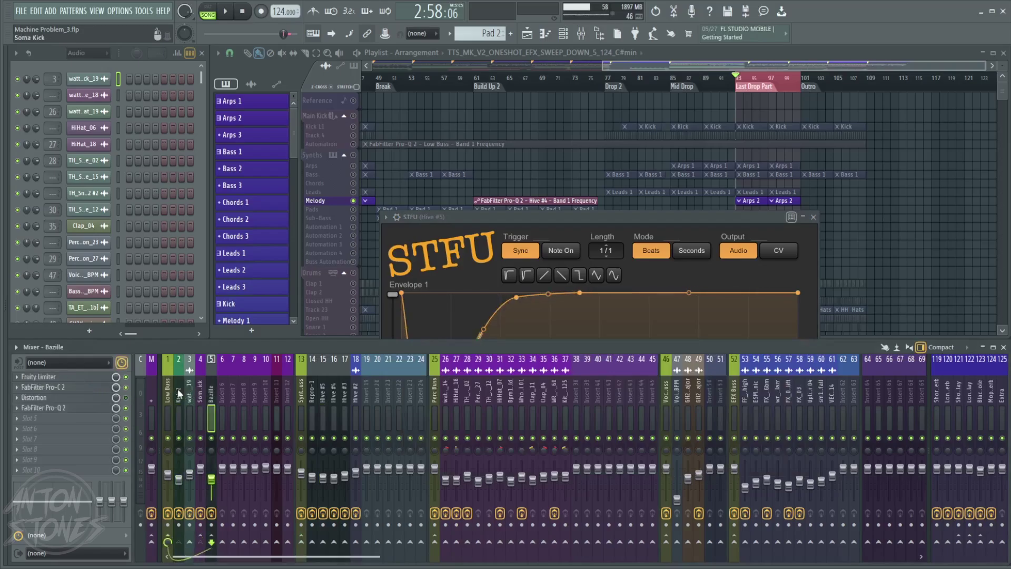
left_click(59, 378)
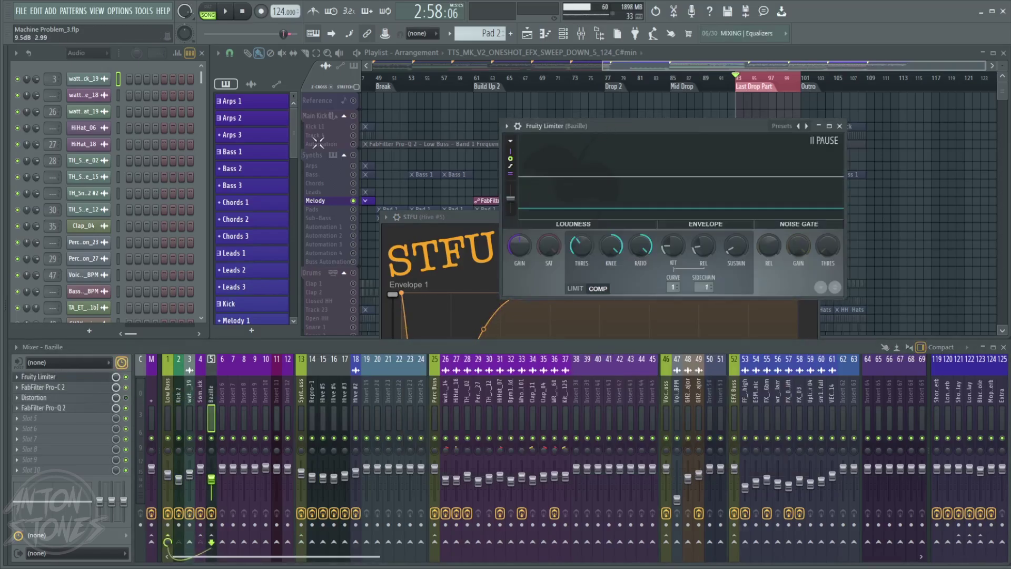
left_click_drag(575, 131, 188, 151)
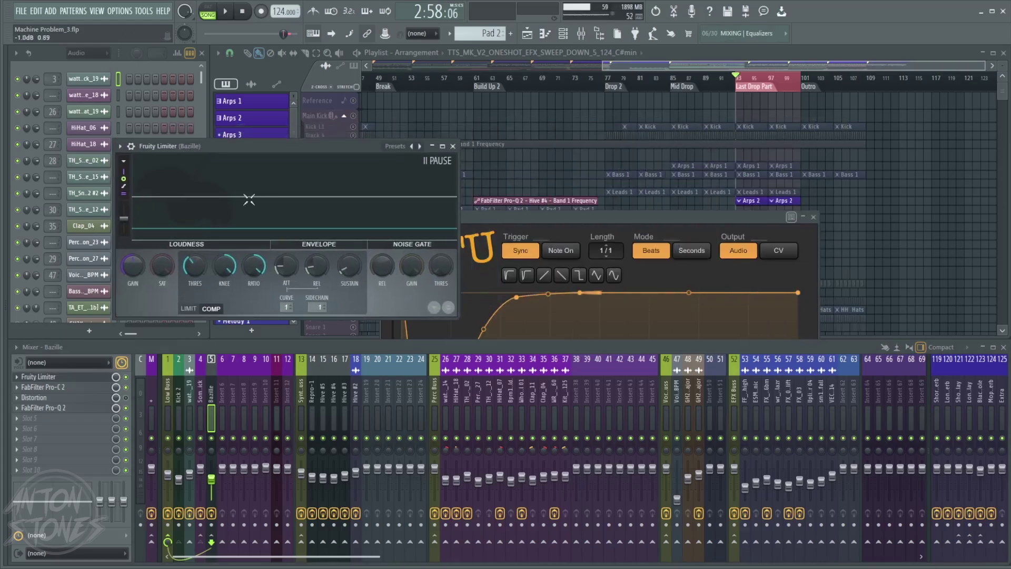
left_click(453, 146)
left_click(526, 217)
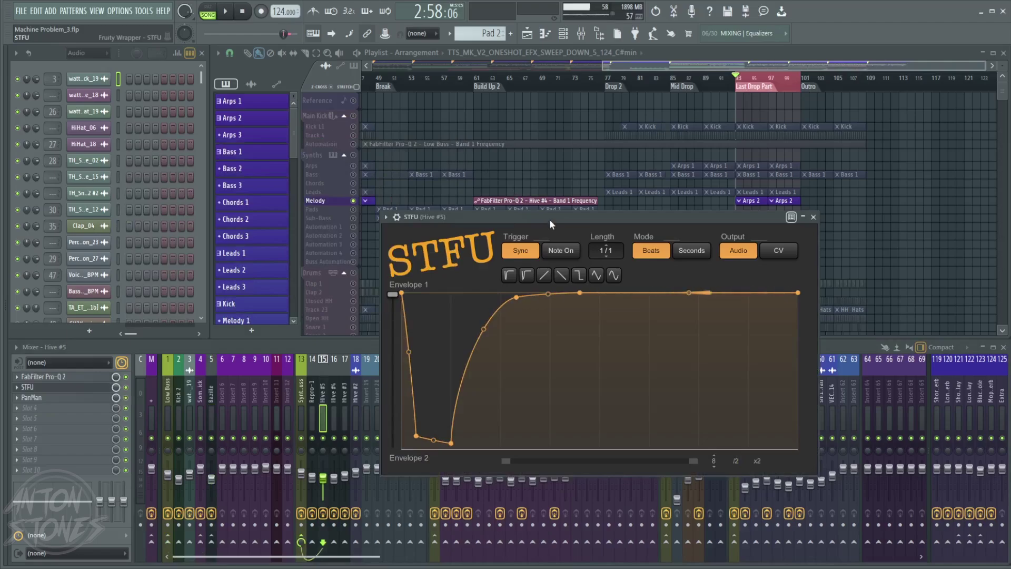
Try STFU's preset envelope shapes, including the ramps, triangle, sine and sidechain curves, ending on the falling ramp
left_click(544, 276)
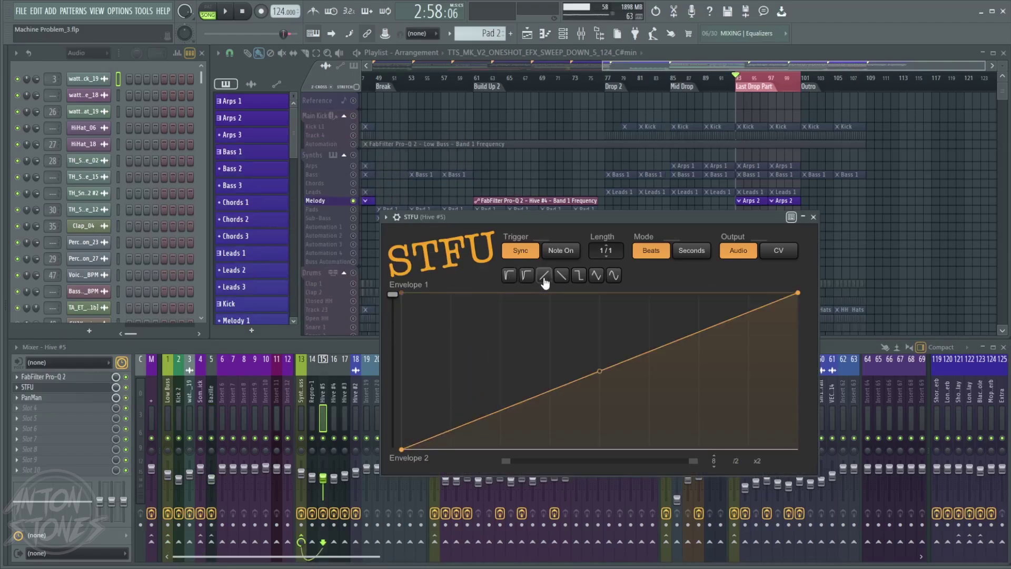
left_click(561, 276)
left_click(596, 275)
left_click(613, 276)
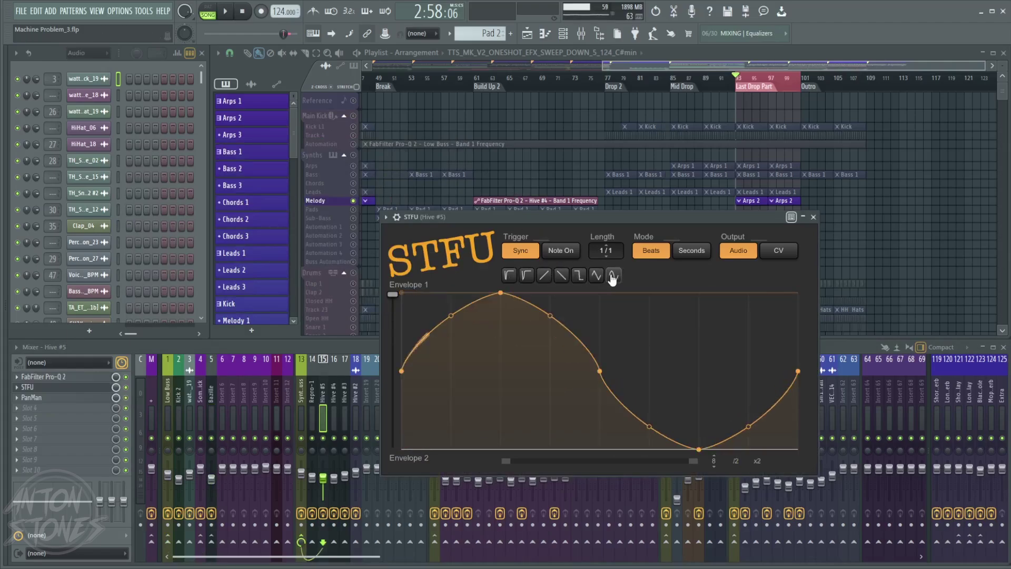
left_click(515, 276)
left_click(526, 276)
left_click(544, 276)
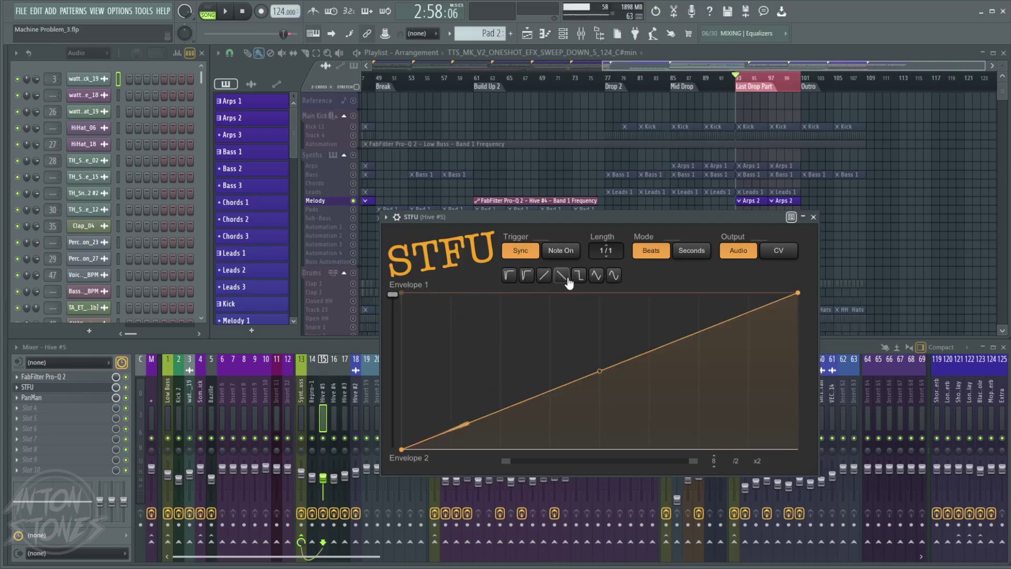
left_click(561, 275)
Play the track and audition STFU's sidechain curve, rising ramp, falling ramp, square, triangle and sine shapes, ending on the sine
mouse_move(594, 225)
left_mouse_down()
mouse_move(545, 291)
mouse_move(593, 223)
left_mouse_up()
key("space")
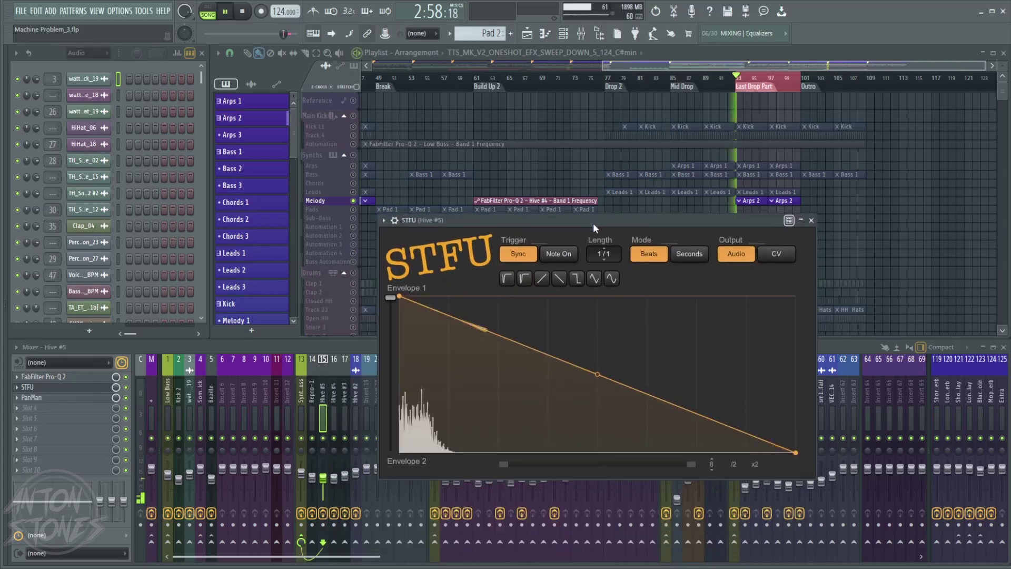
left_click(518, 279)
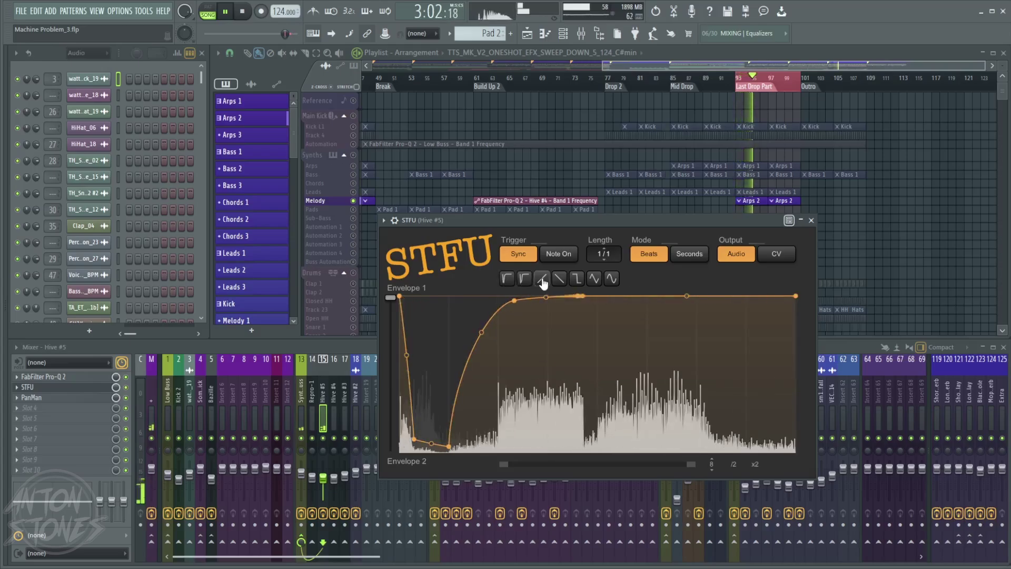
left_click(542, 279)
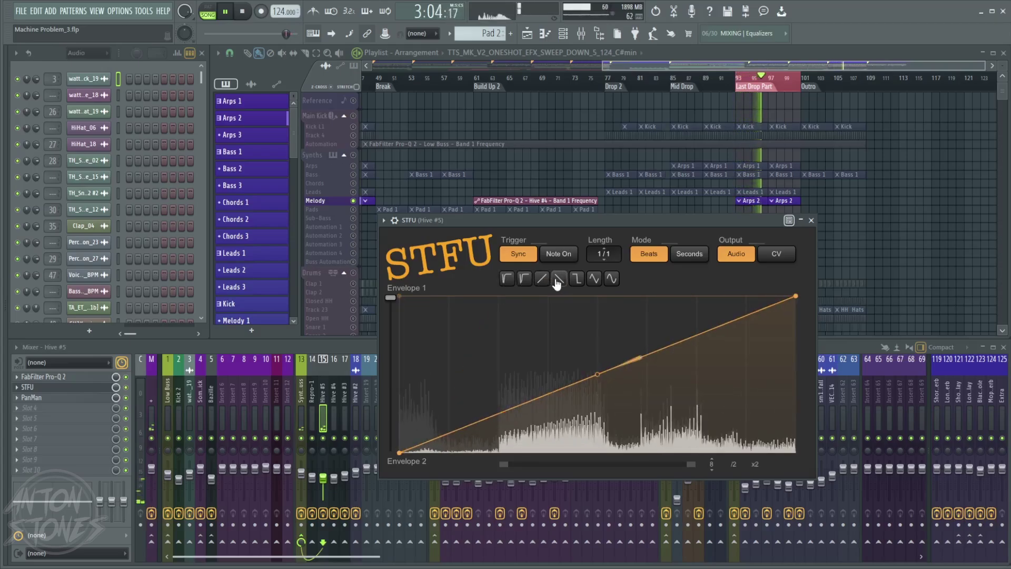
left_click(559, 279)
left_click(584, 278)
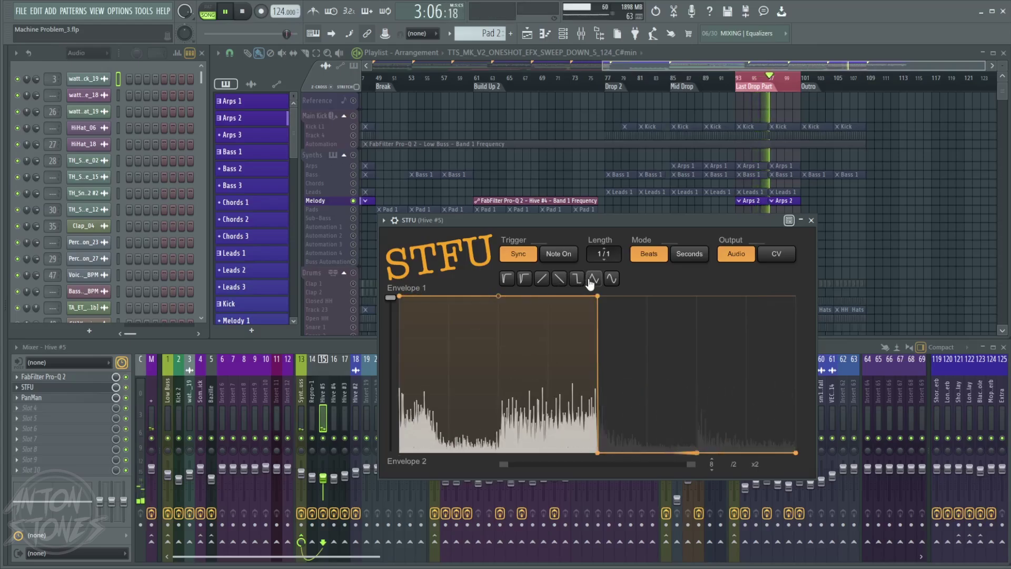
left_click(592, 281)
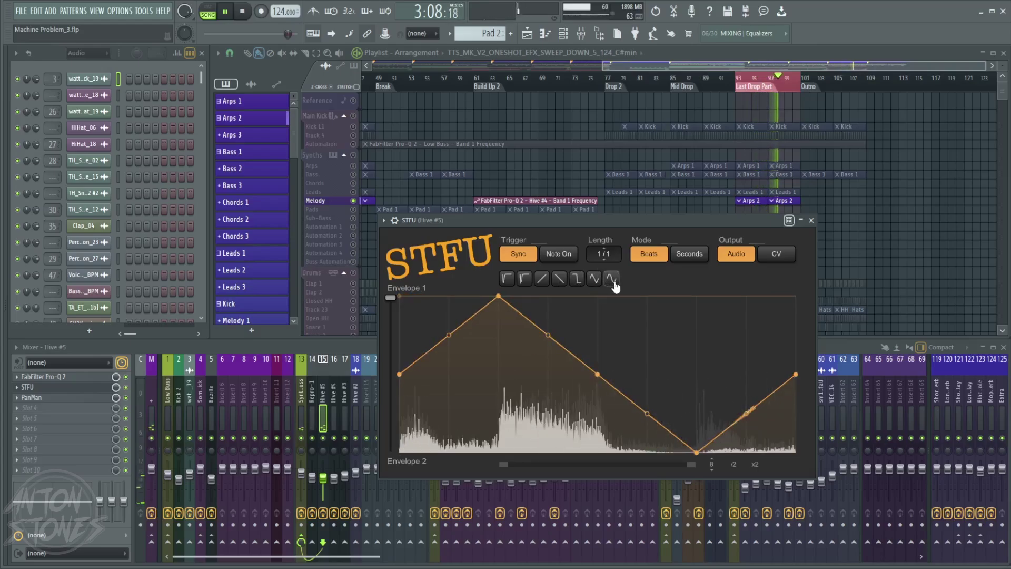
left_click(612, 279)
Blend the sine fully over to Envelope 2 during playback, stop, and pull the blend back to about two thirds towards Envelope 2
left_click_drag(390, 296, 372, 454)
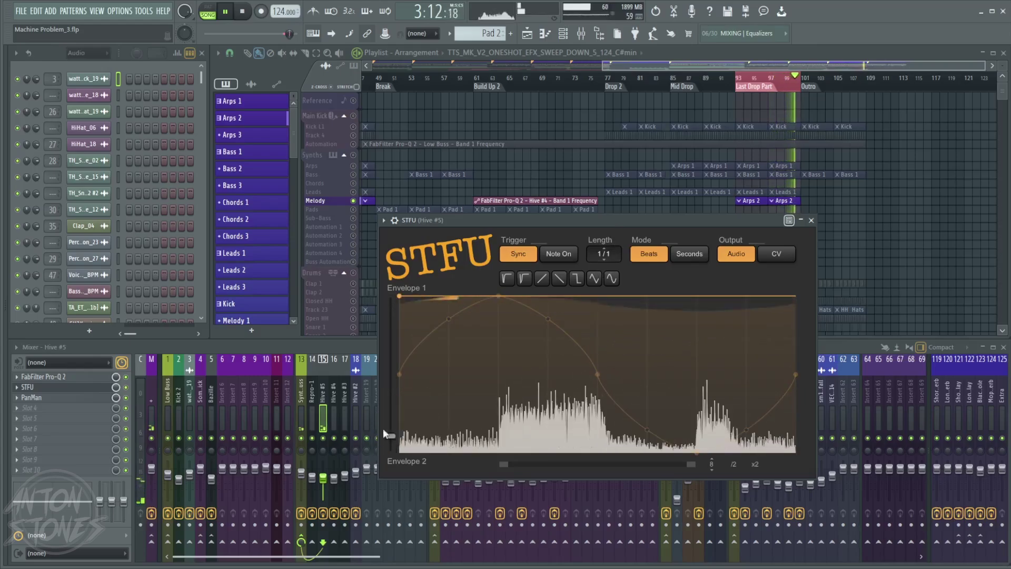
key("space")
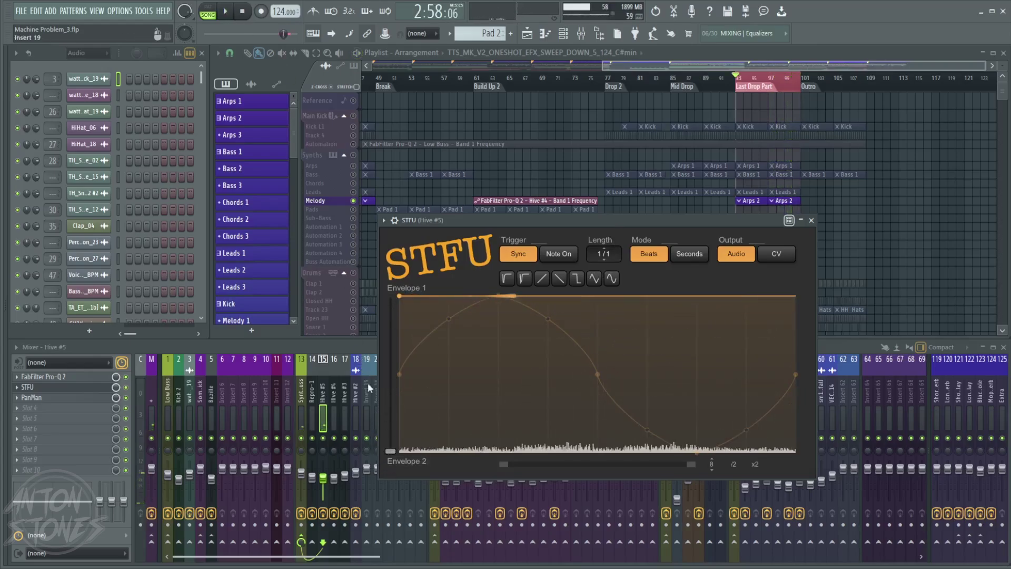
left_click_drag(392, 451, 393, 397)
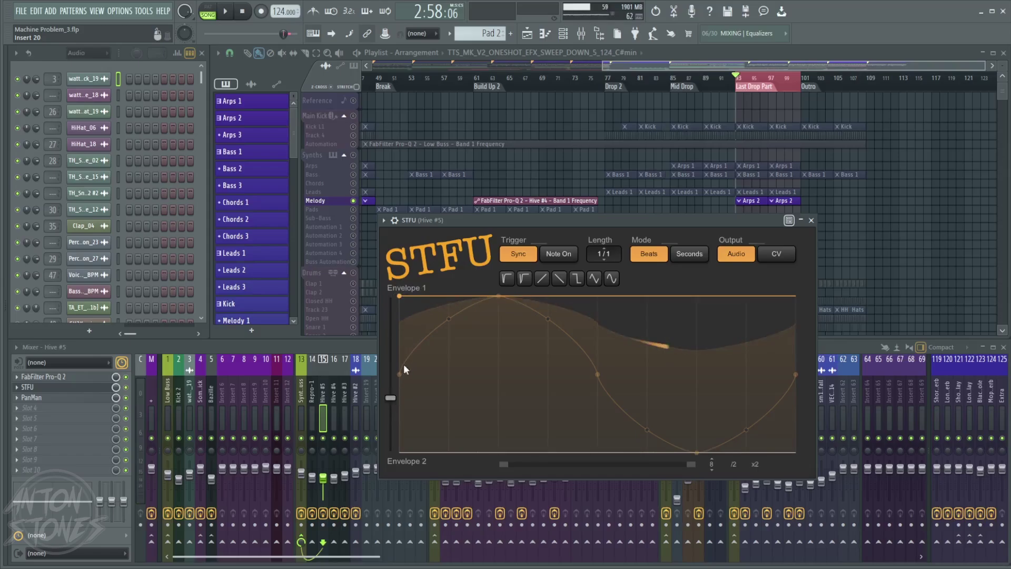
Lower Envelope 2's flat line to zero, listen to the blended result, and raise the line back to full level
mouse_move(399, 299)
left_mouse_down()
mouse_move(400, 454)
mouse_move(422, 272)
mouse_move(430, 514)
left_mouse_up()
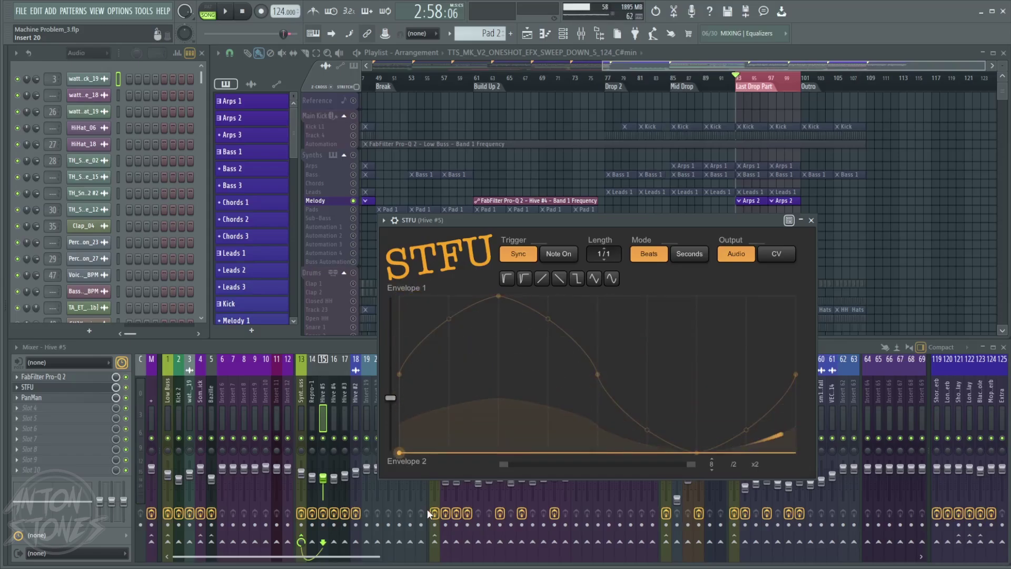
key("space")
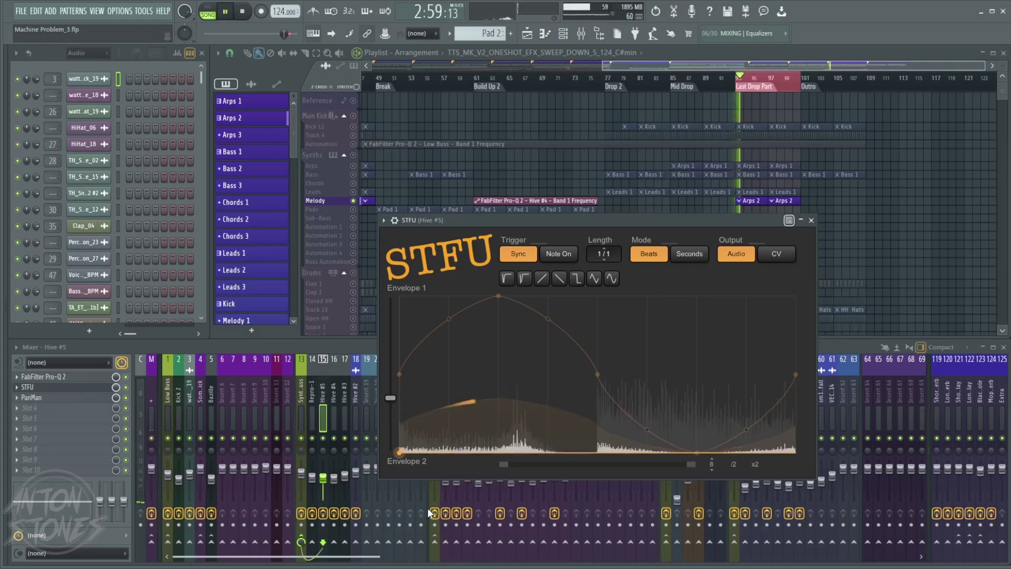
left_click_drag(435, 456, 435, 289)
key("space")
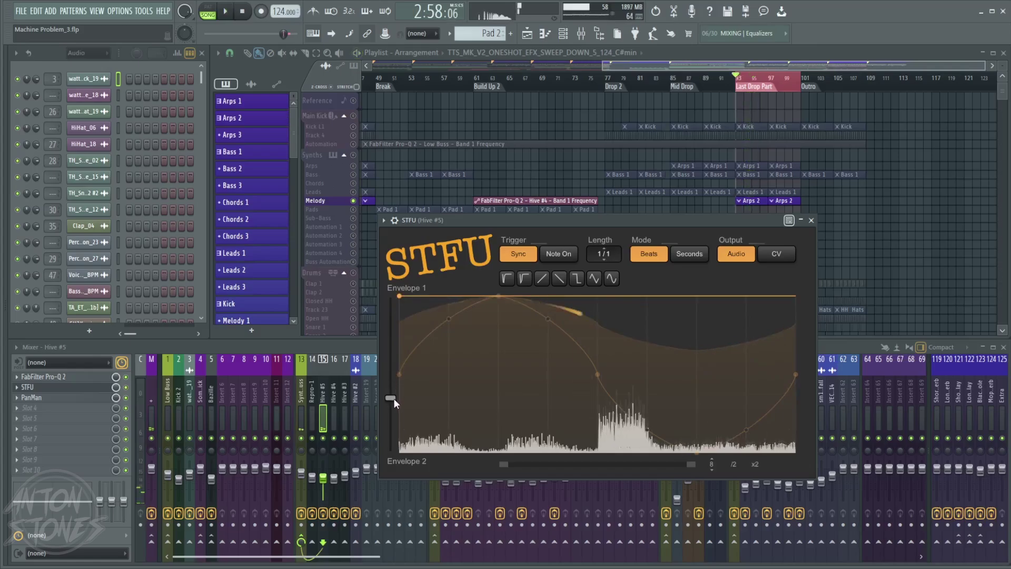
Shift the blend to a little over a third of the way towards Envelope 2 and listen to the result
mouse_move(394, 398)
left_mouse_down()
mouse_move(391, 425)
mouse_move(387, 319)
mouse_move(385, 422)
mouse_move(383, 355)
left_mouse_up()
key("space")
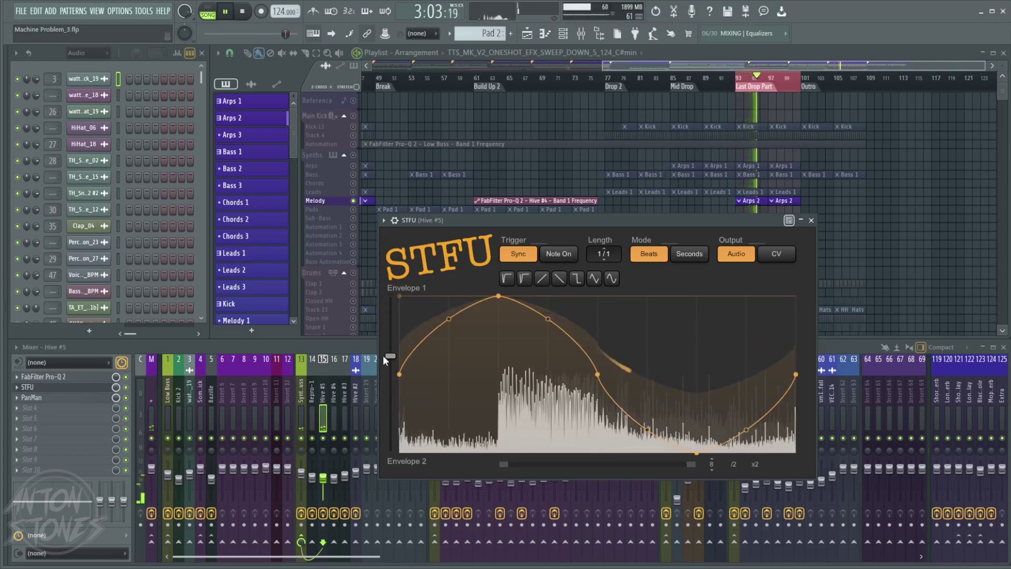
key("space")
Bend the first three curve segments of Envelope 1's sine shape to about half level and play the result
left_click_drag(448, 318, 449, 372)
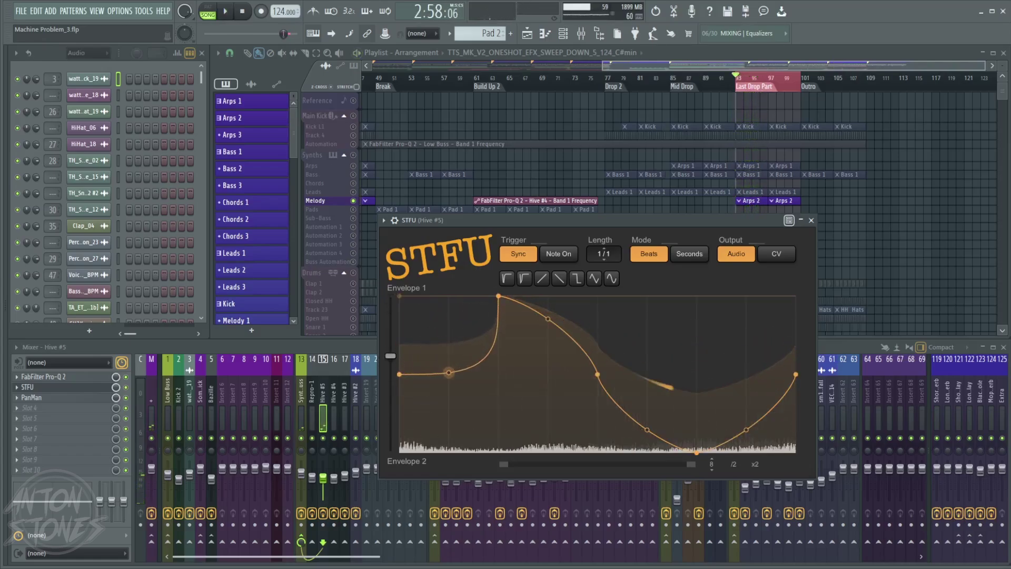
left_click_drag(548, 319, 548, 373)
key("space")
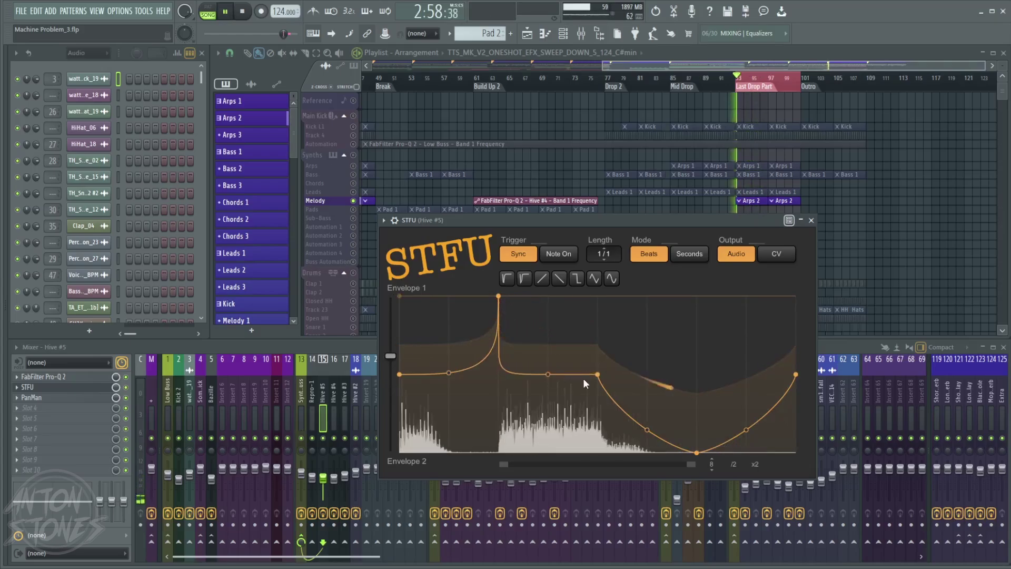
left_click_drag(647, 429, 646, 375)
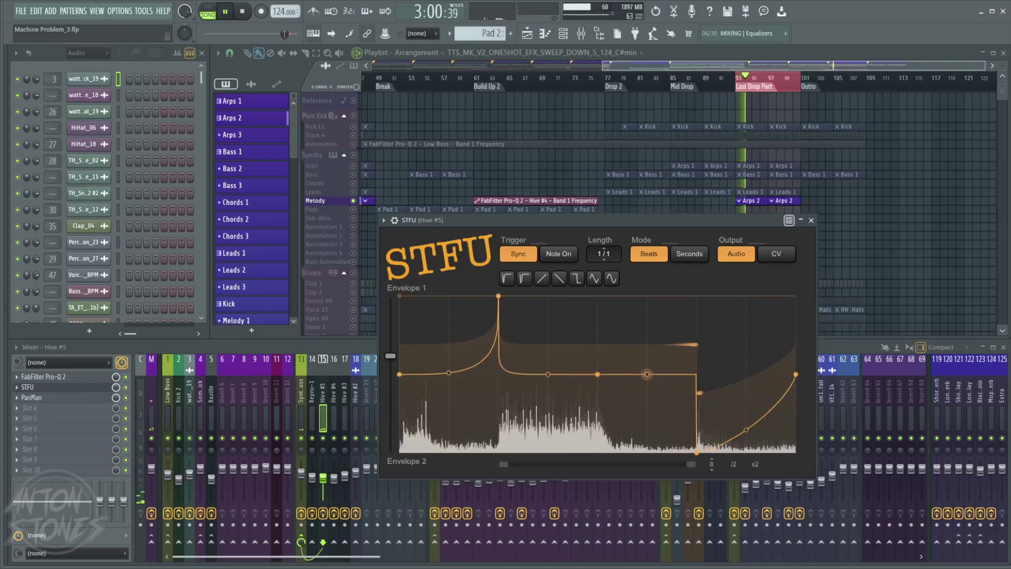
Blend fully to Envelope 1, drop its peak and middle points to zero, and square off its outer segments at half level
left_click_drag(390, 356, 391, 298)
left_click_drag(498, 297, 498, 497)
left_click_drag(597, 375, 604, 496)
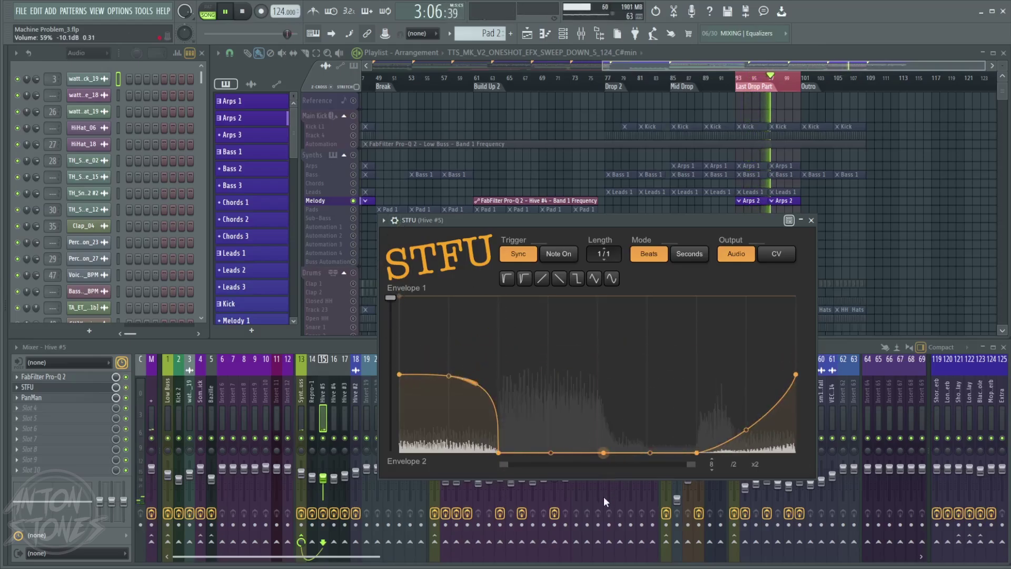
left_click_drag(746, 430, 746, 375)
left_click_drag(721, 416, 722, 369)
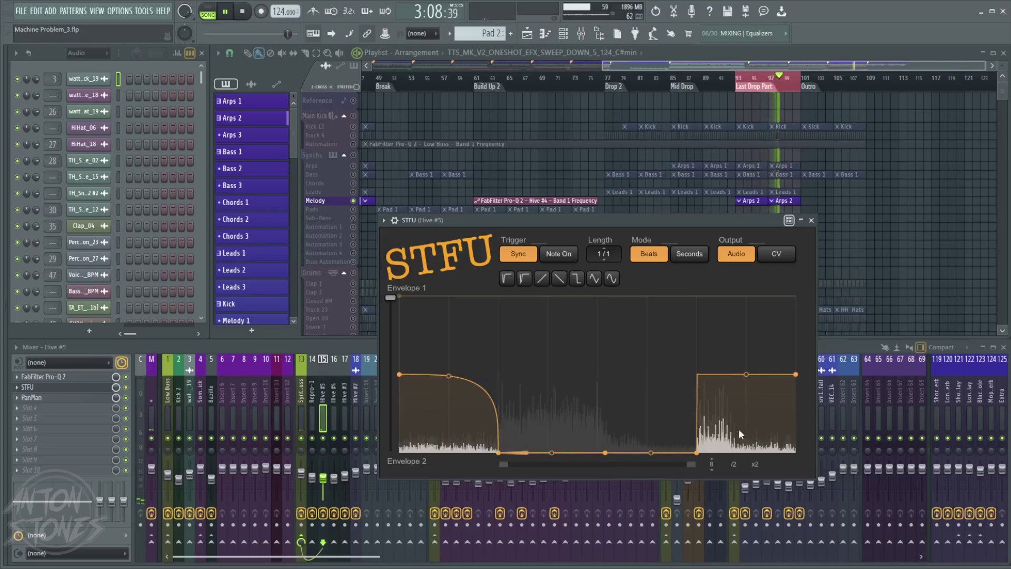
left_click_drag(487, 414, 471, 369)
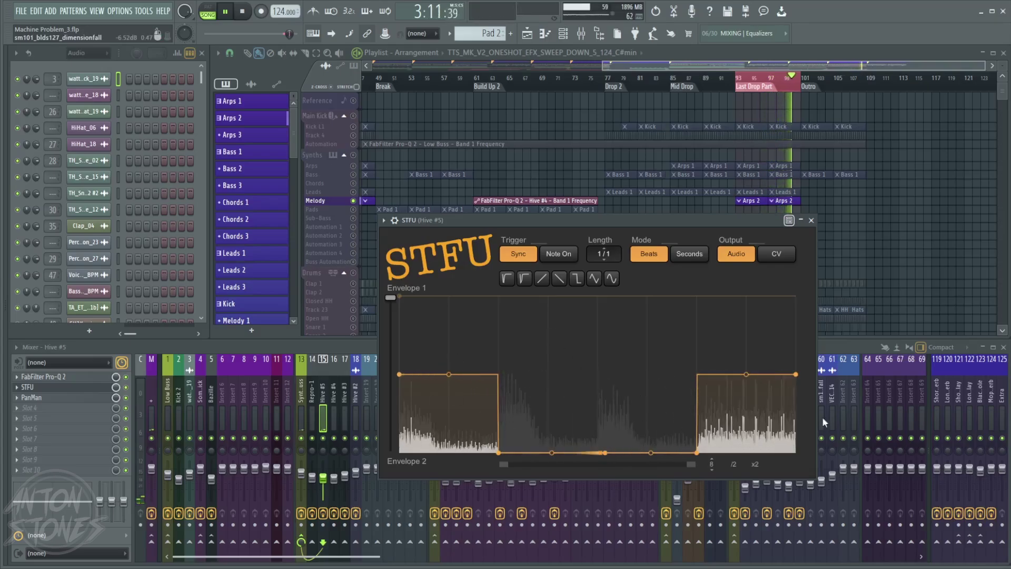
key("space")
Apply the triangle preset shape, set the envelope length to 1/16, and play the track
left_click_drag(655, 224, 687, 223)
left_click(591, 278)
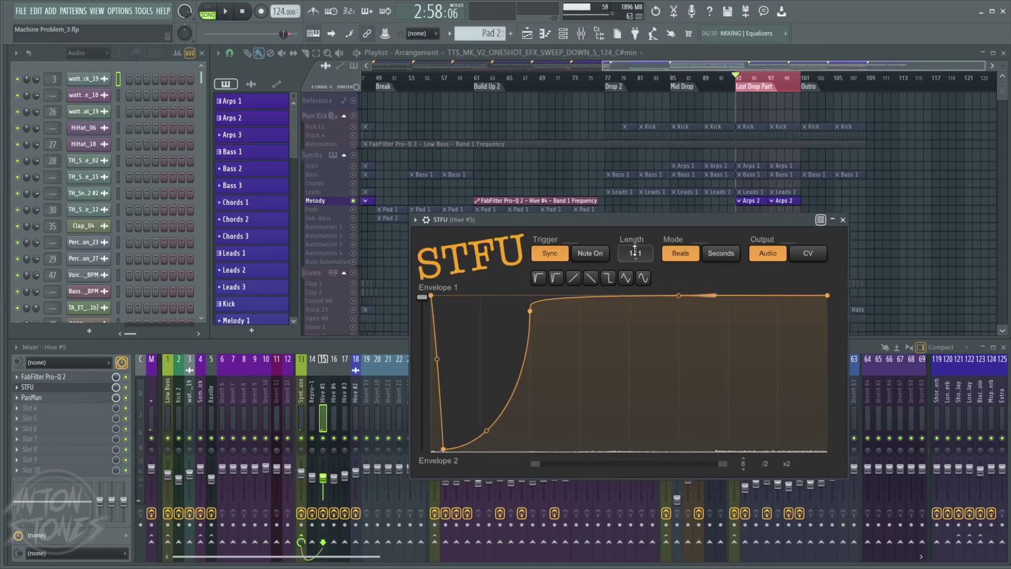
left_click(591, 278)
left_click(625, 278)
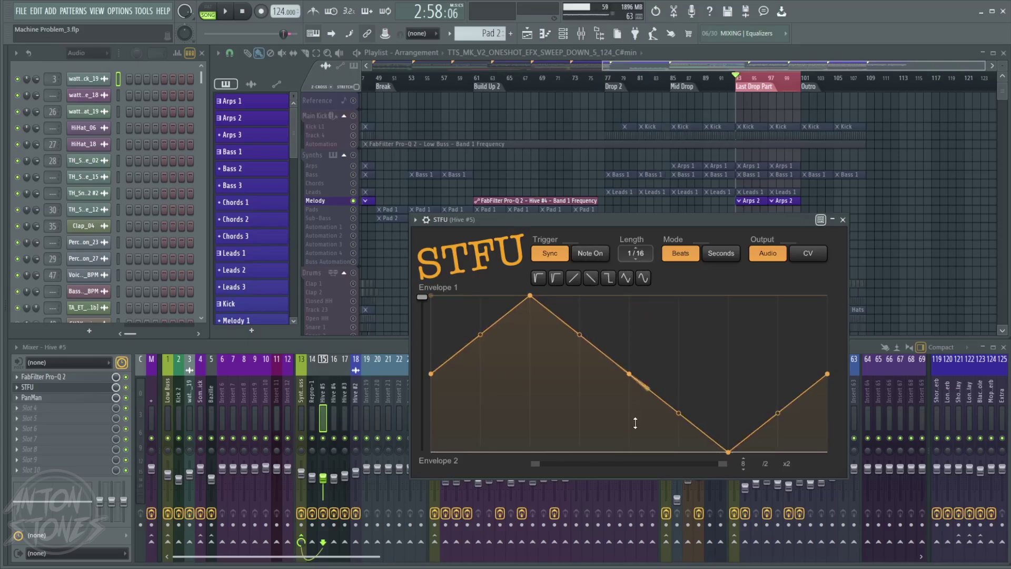
key("space")
left_click_drag(684, 221, 653, 220)
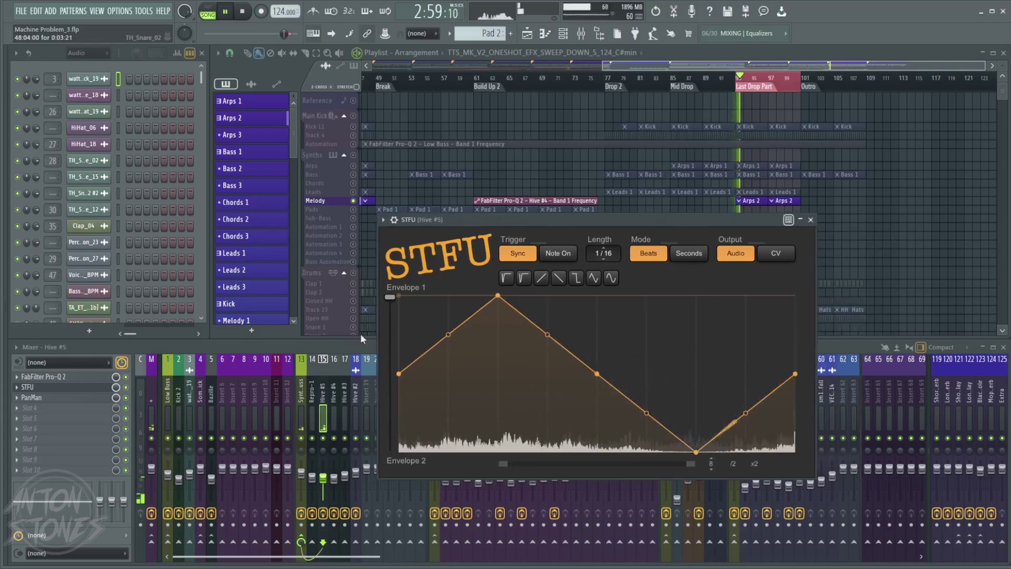
Set the envelope length to 1/4 during playback, listen, and stop the track
left_click_drag(603, 253, 626, 163)
left_click_drag(635, 247, 583, 215)
key("space")
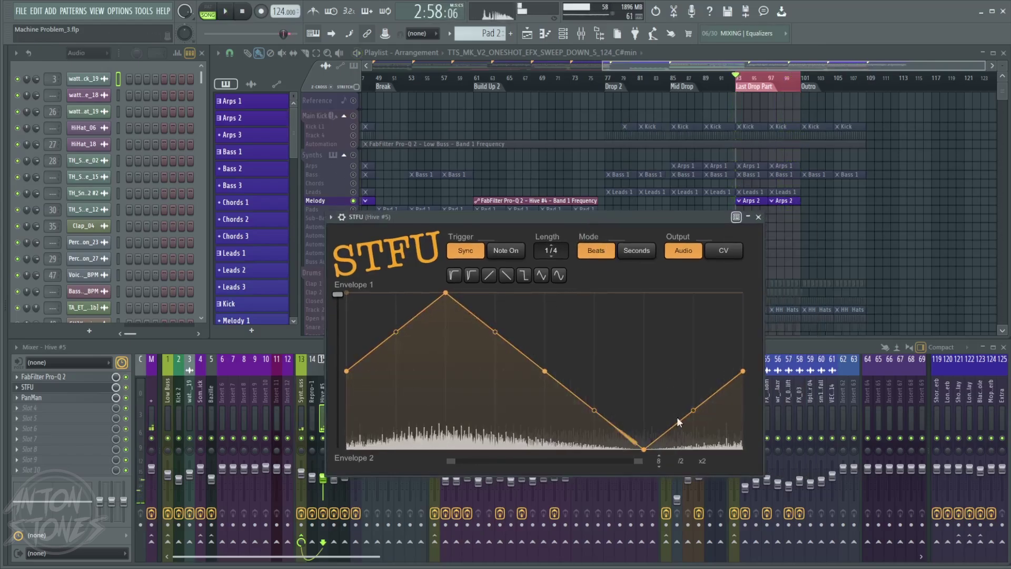
Set the envelope grid to 32 divisions, trying the halving and doubling controls
left_click_drag(658, 461, 658, 369)
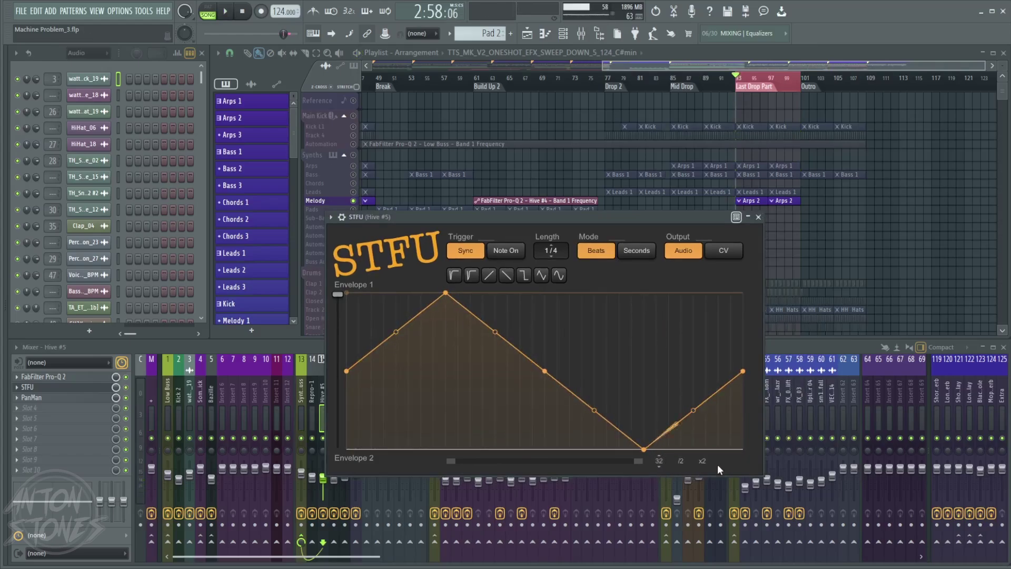
left_click(683, 462)
left_click(702, 461)
Add extra points at varied heights across the triangle envelope to build an irregular, jagged shape
left_click(573, 321)
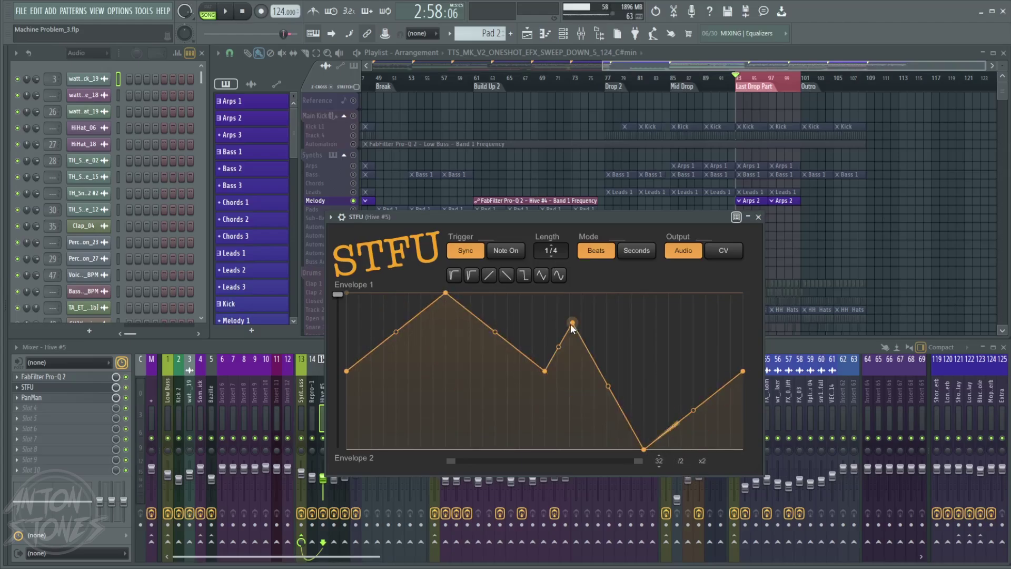
left_click(545, 314)
left_click(468, 397)
left_click(374, 308)
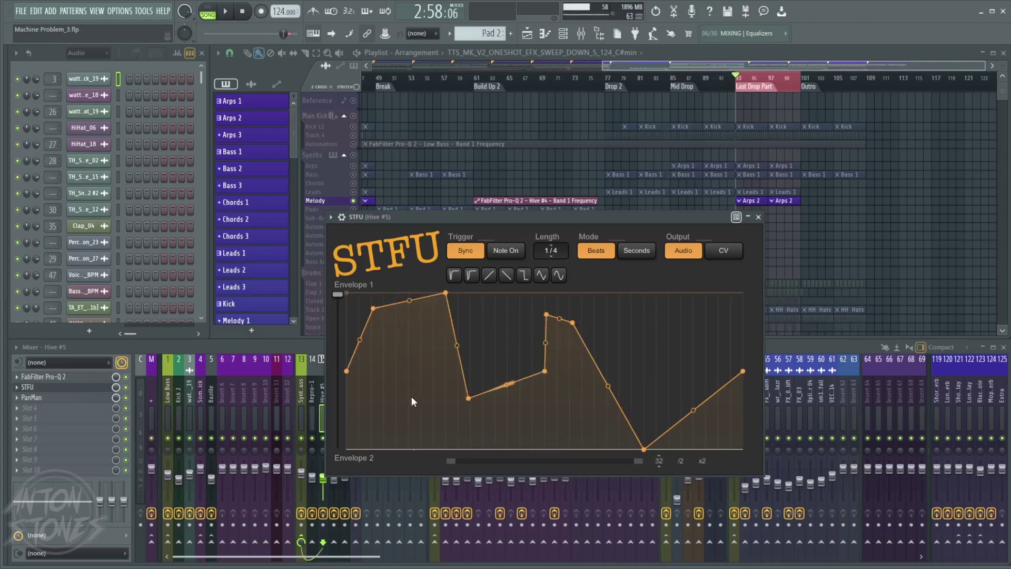
left_click(411, 396)
left_click(498, 336)
left_click(652, 336)
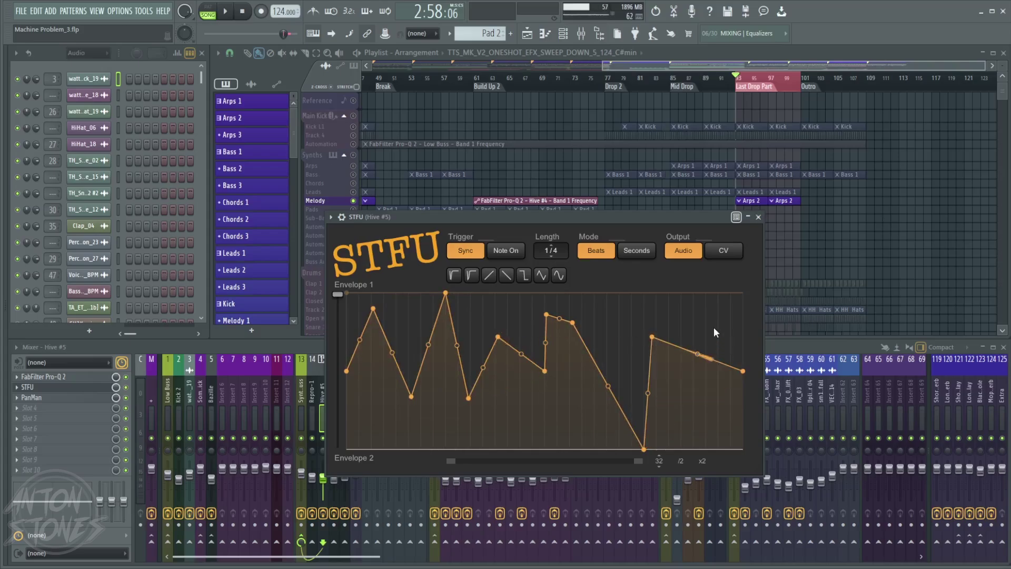
left_click(636, 337)
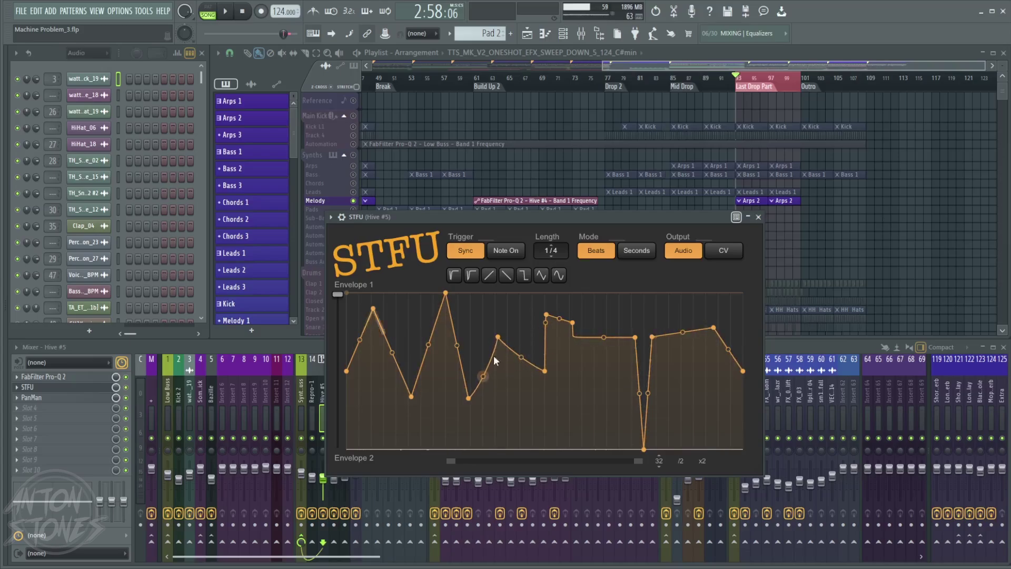
Set the envelope length to 1/8 and, while playing, move the early points into three sharp spikes between full level and zero
left_click_drag(554, 215, 597, 215)
key("space")
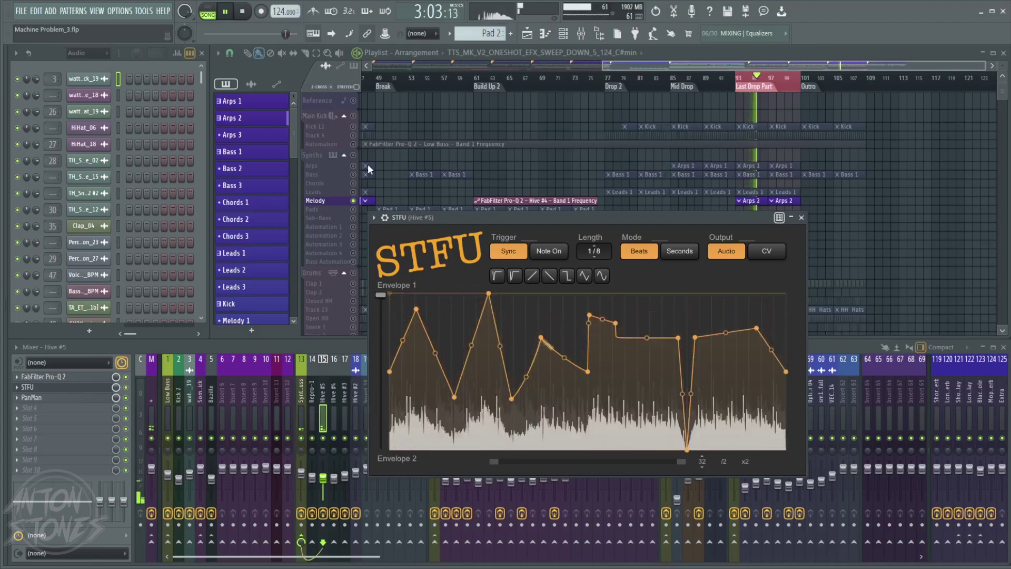
left_click_drag(416, 309, 417, 294)
left_click_drag(454, 396, 417, 451)
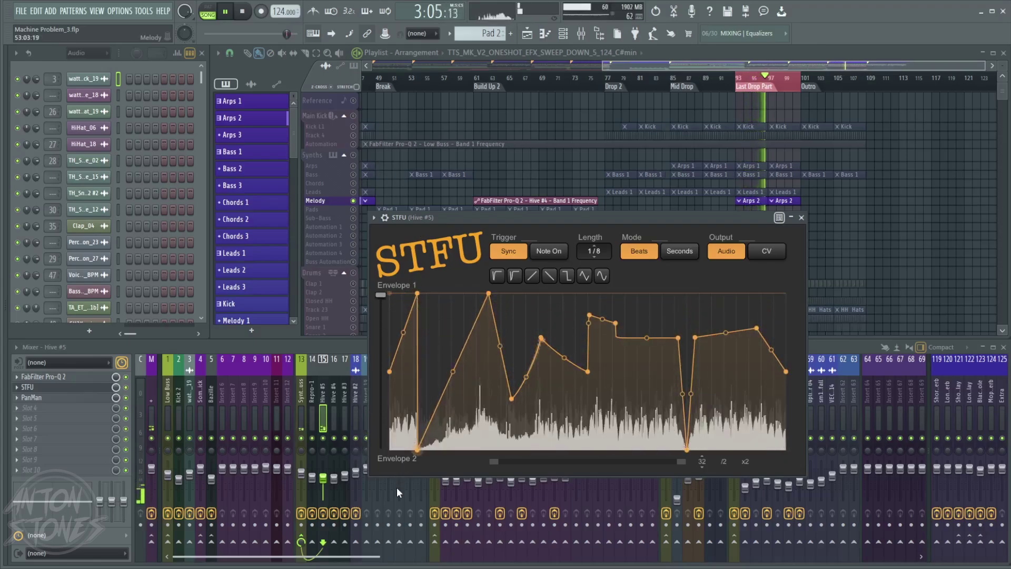
left_click_drag(489, 293, 452, 284)
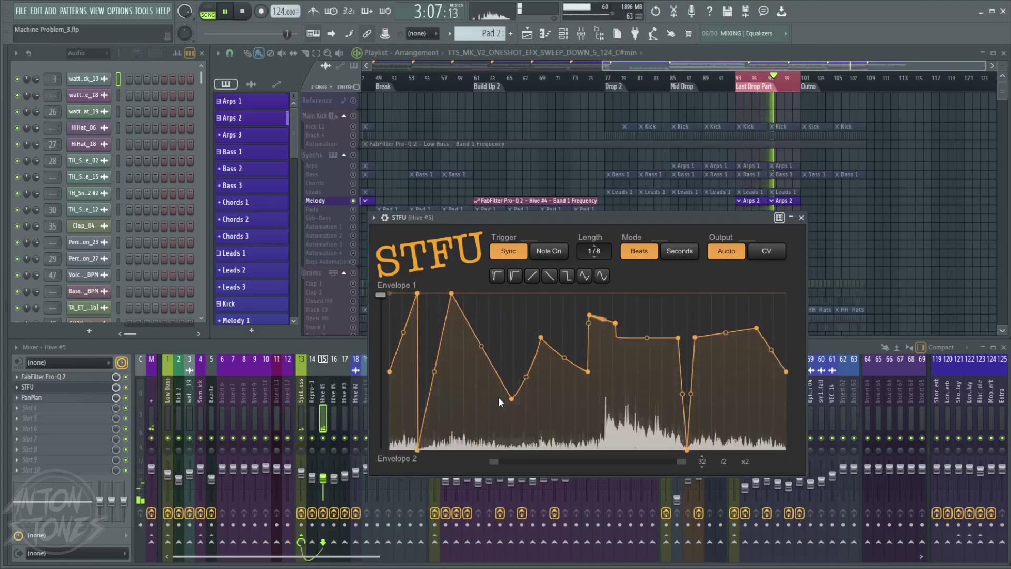
left_click_drag(511, 398, 463, 475)
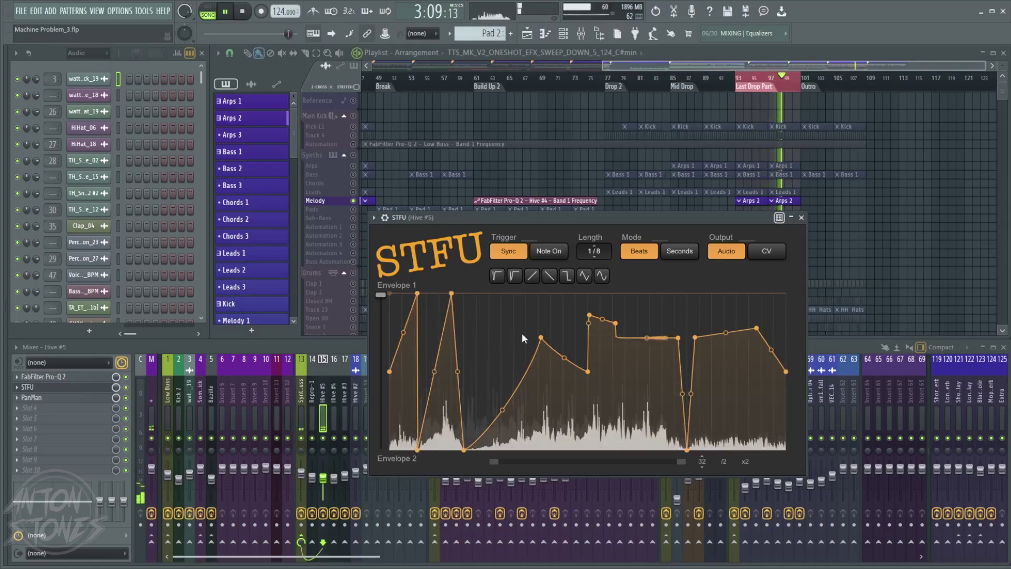
left_click_drag(541, 338, 485, 268)
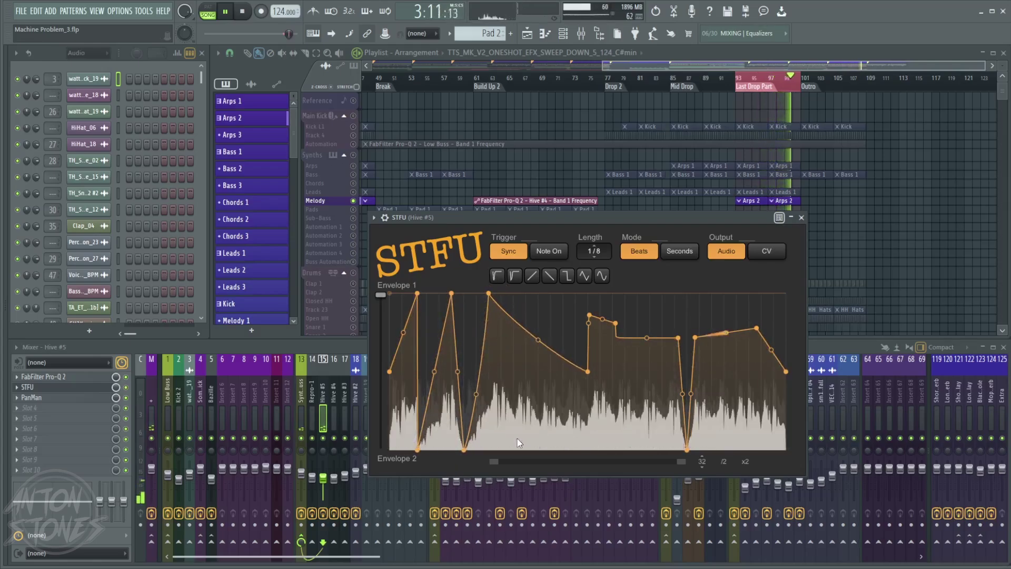
left_click_drag(517, 442, 508, 463)
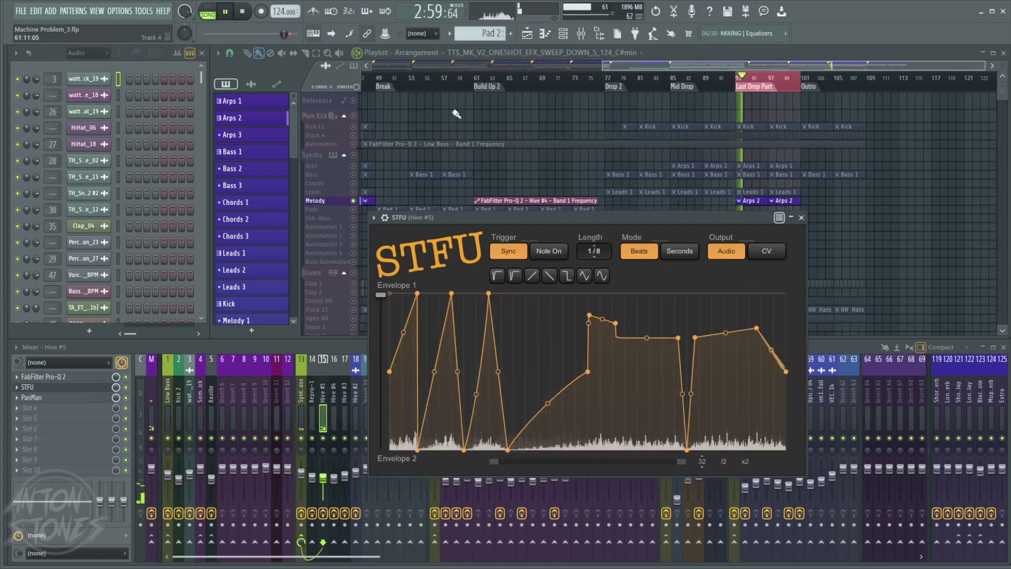
key("space")
Add a fourth full-height spike after the first three and pull the following point down to zero
left_click_drag(601, 214, 641, 205)
left_click(563, 340)
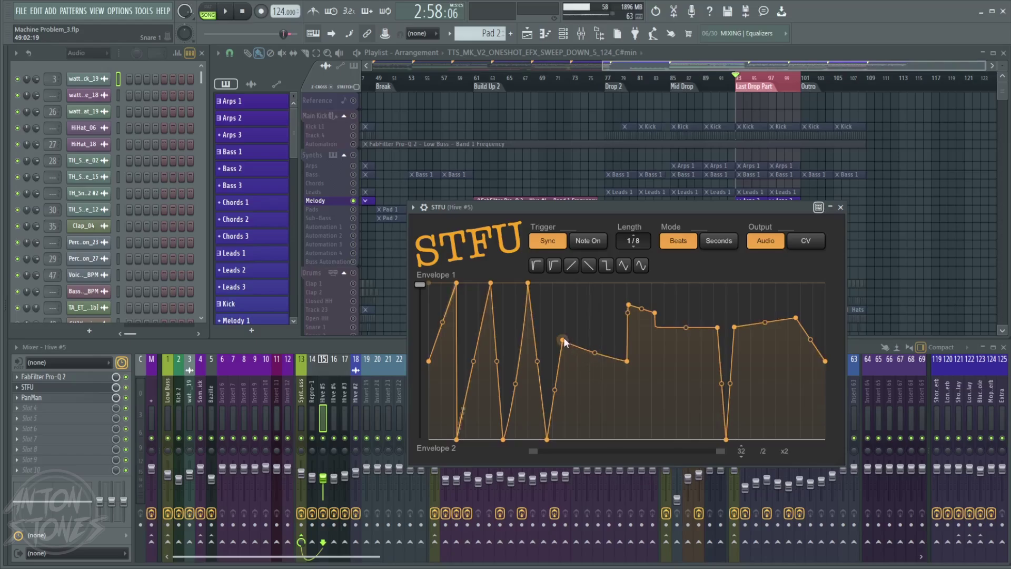
left_click_drag(562, 339, 564, 282)
left_click_drag(622, 361, 579, 445)
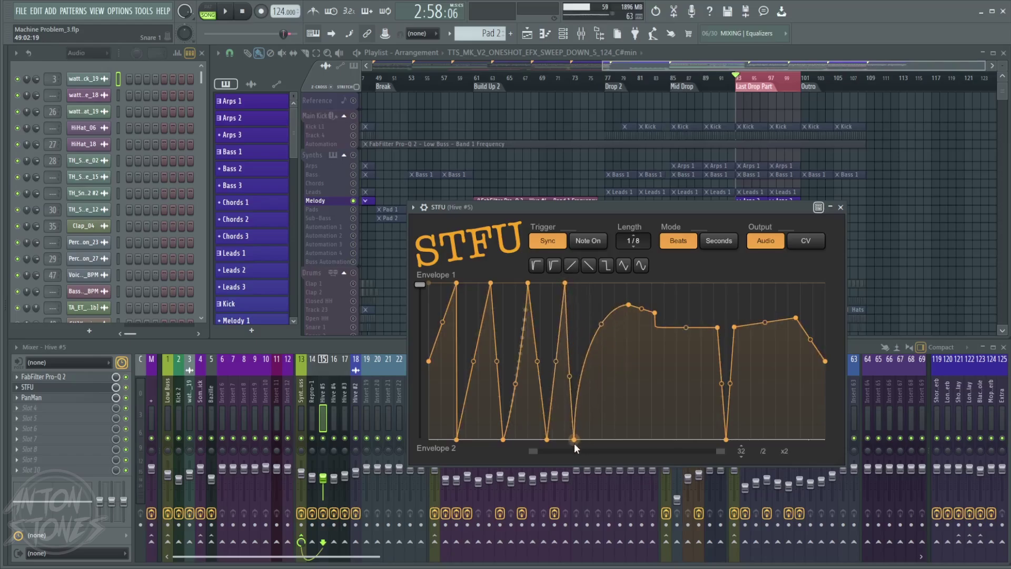
Raise the rounded peak after the fourth spike to full level and blend the shape slightly towards Envelope 2 during playback
left_click_drag(629, 302, 596, 283)
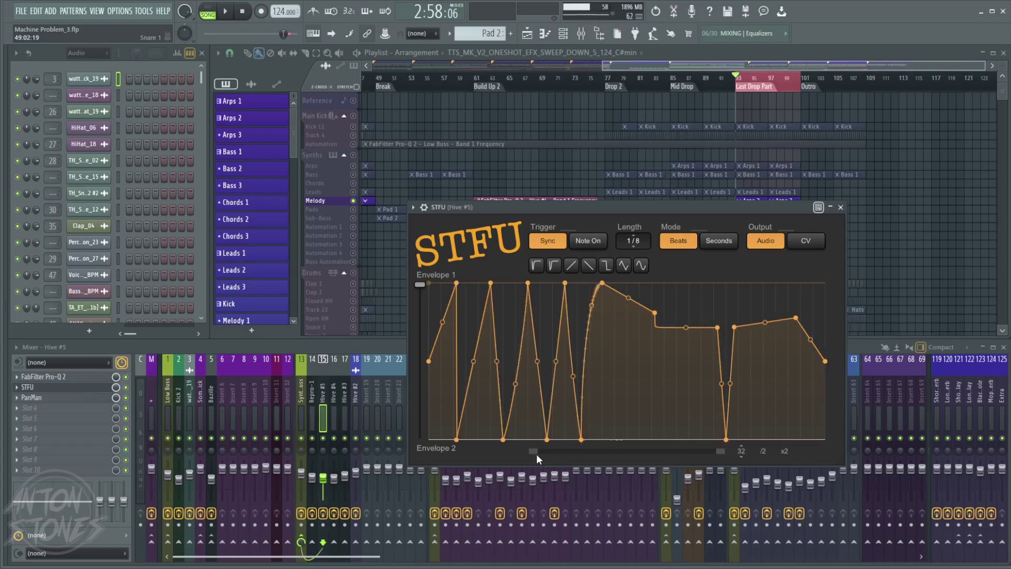
left_click_drag(538, 453, 548, 399)
key("space")
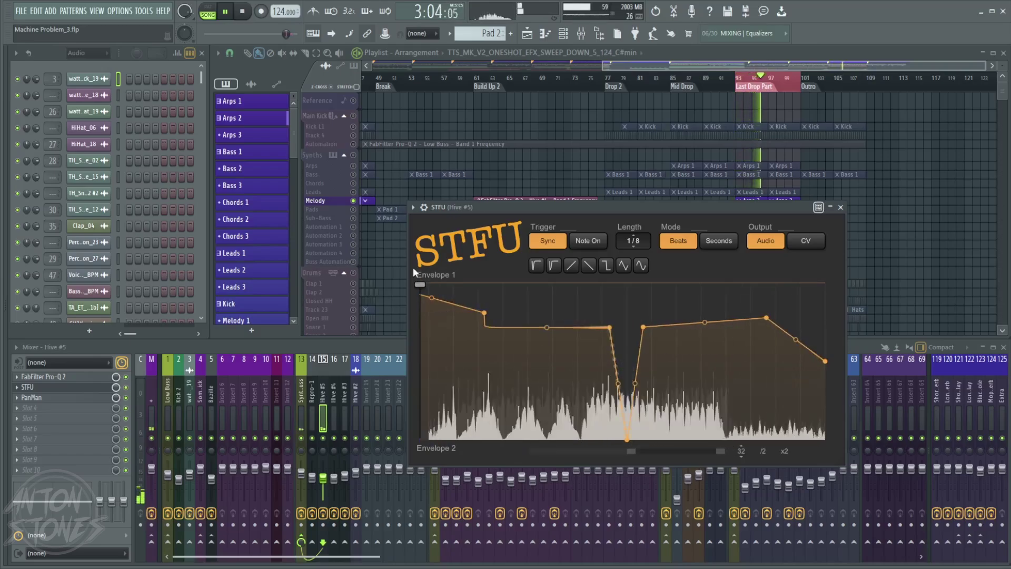
left_click_drag(420, 285, 420, 314)
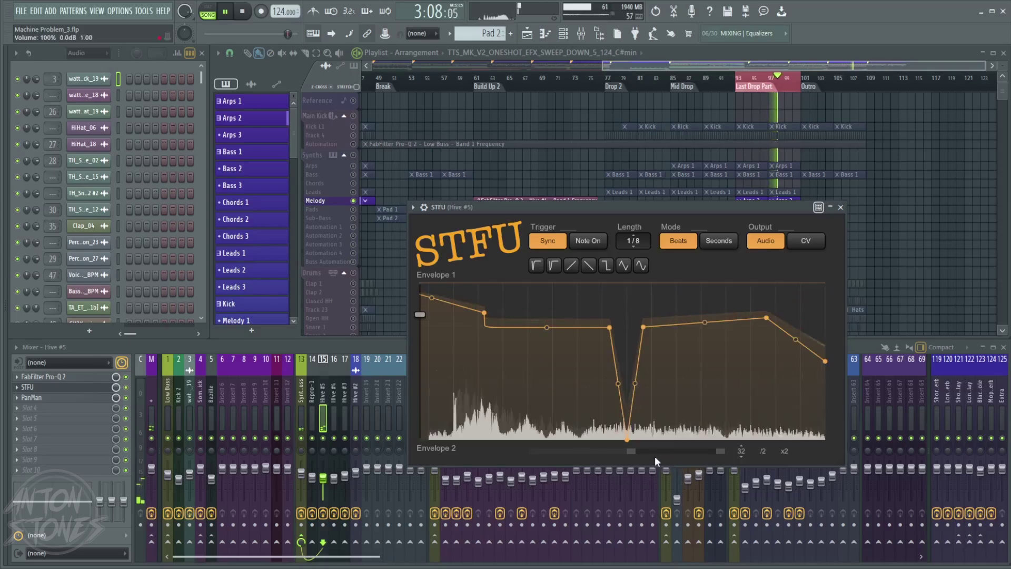
left_click_drag(634, 451, 532, 451)
key("space")
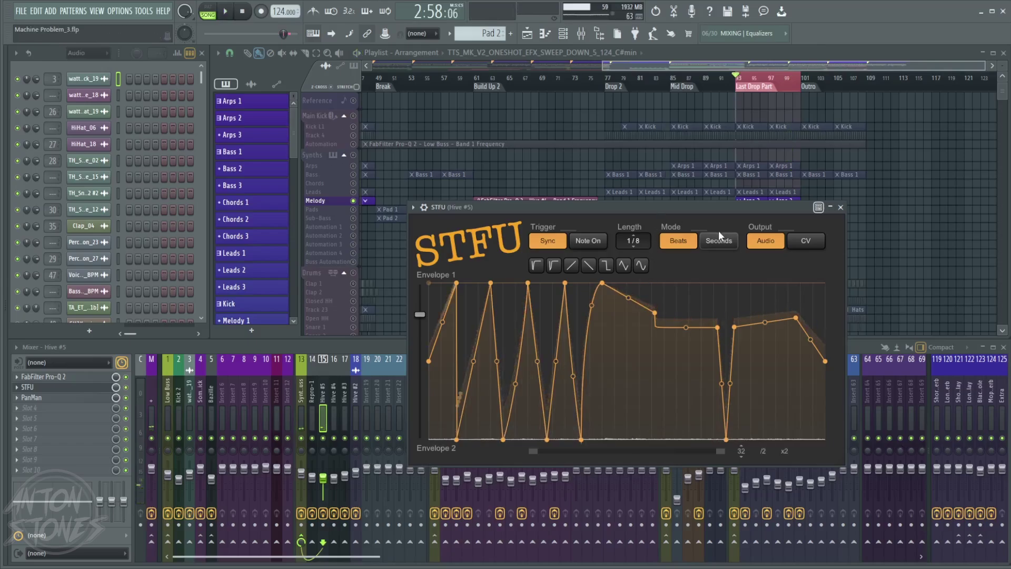
Load the falling-ramp preset, try the Seconds mode and return to Beats
left_click_drag(707, 207, 646, 178)
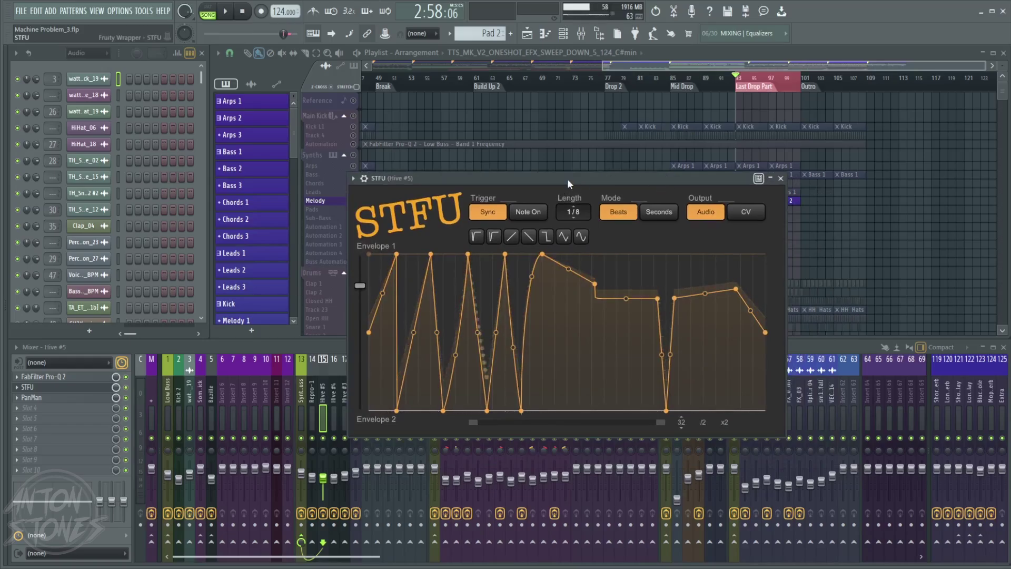
left_click_drag(564, 177, 634, 212)
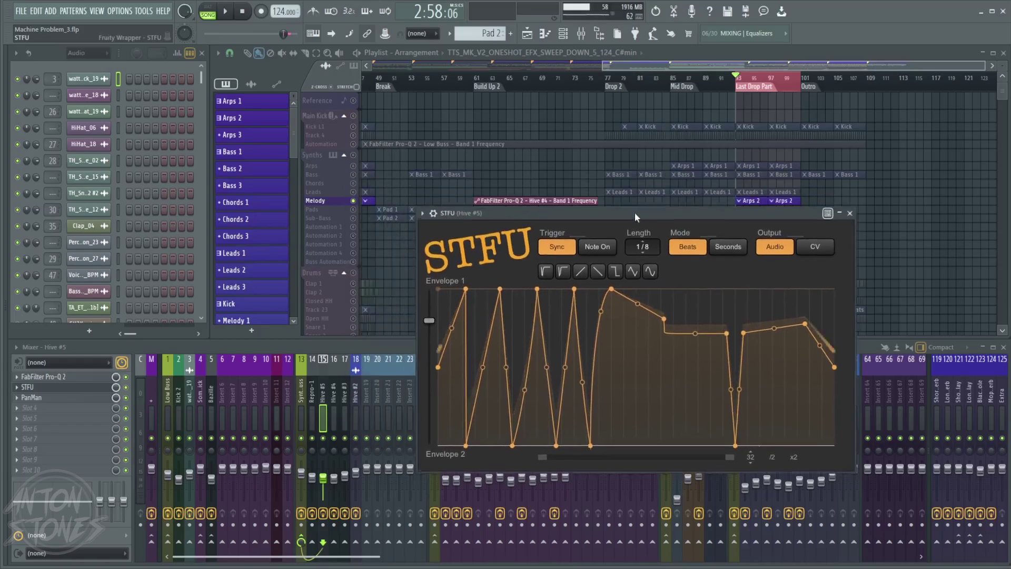
left_click(595, 277)
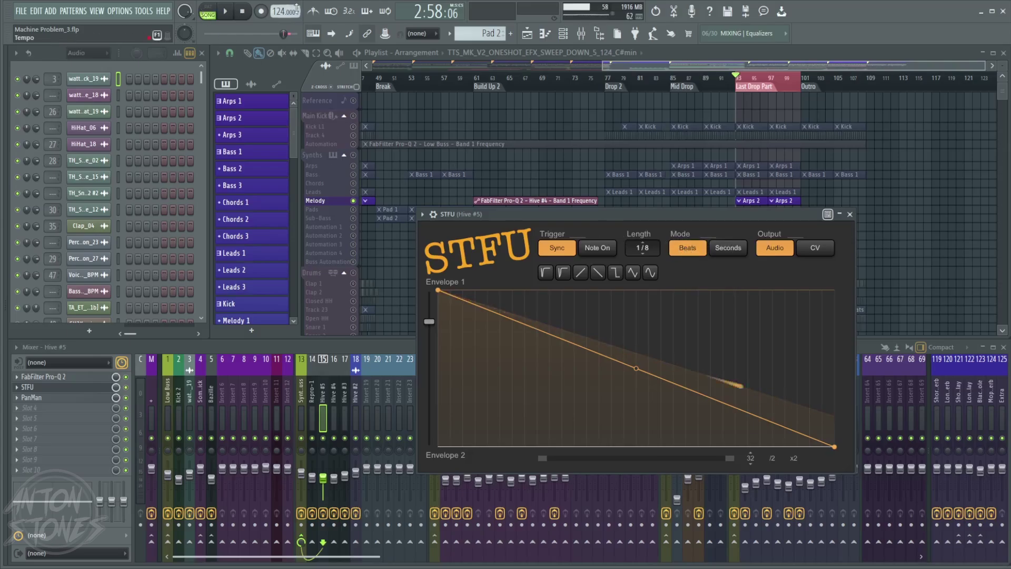
left_click(735, 255)
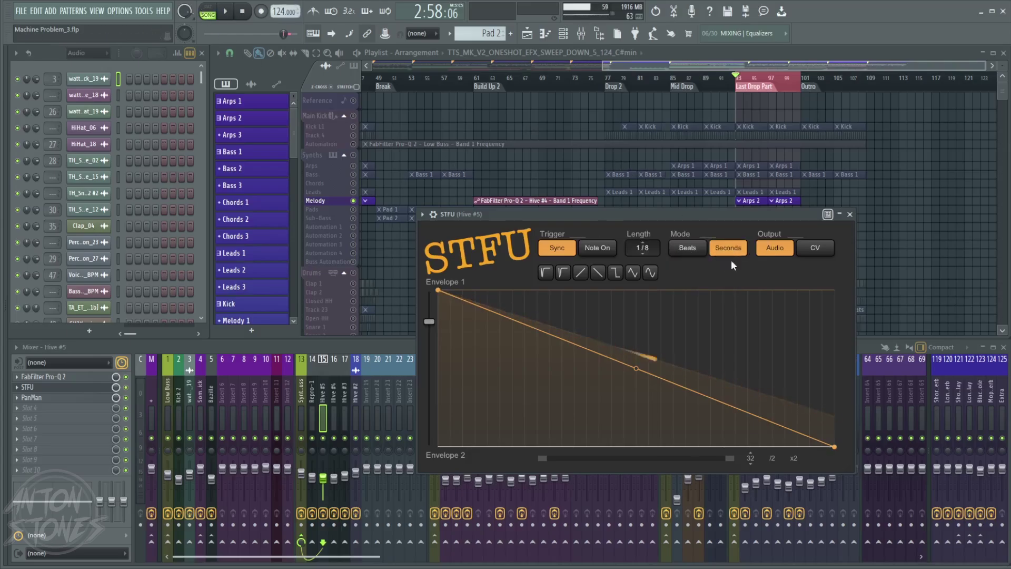
left_click(681, 252)
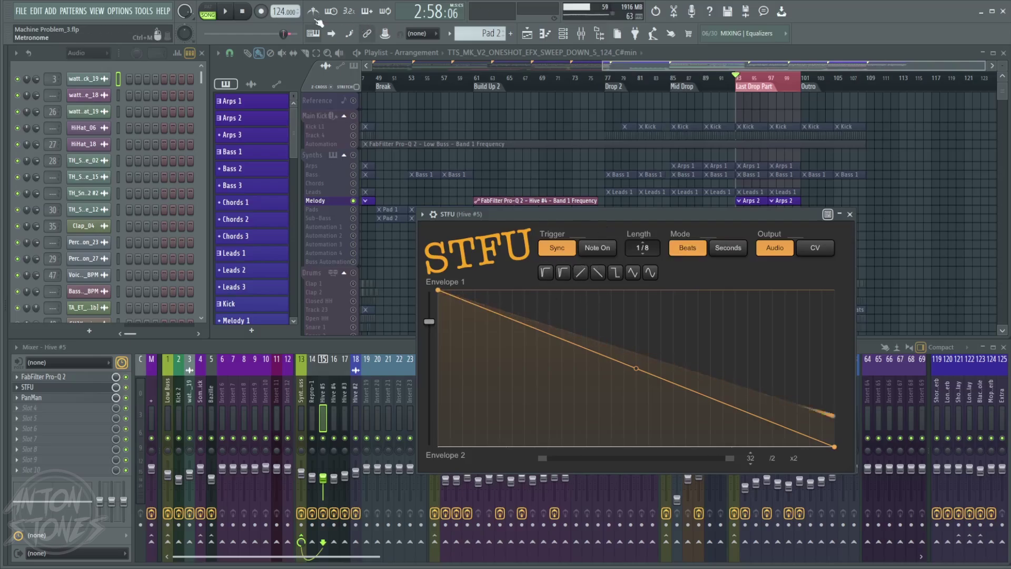
Try the Note On trigger with a brief playback, and return the trigger to Sync
left_click(601, 252)
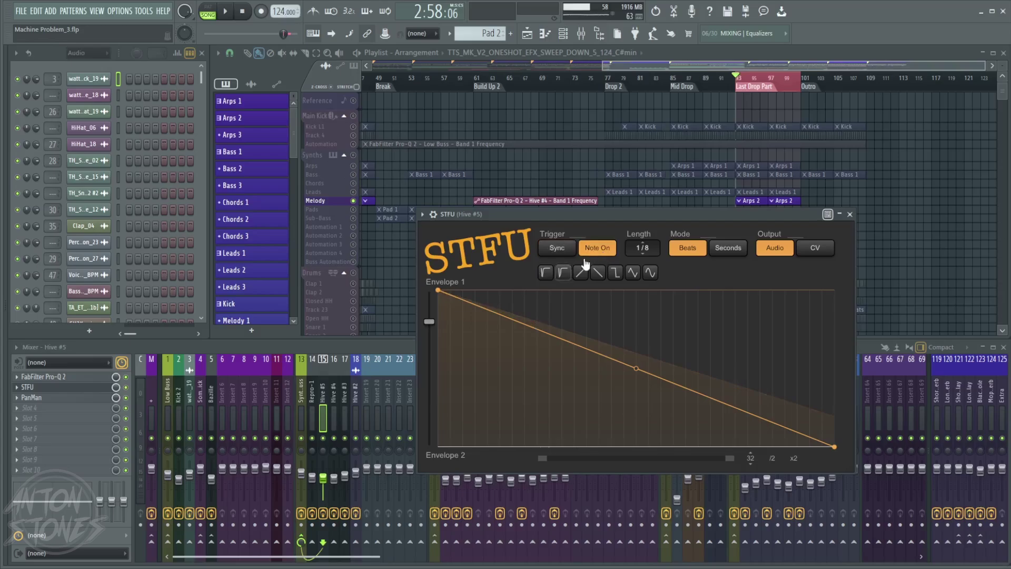
left_click_drag(603, 219, 556, 237)
key("space")
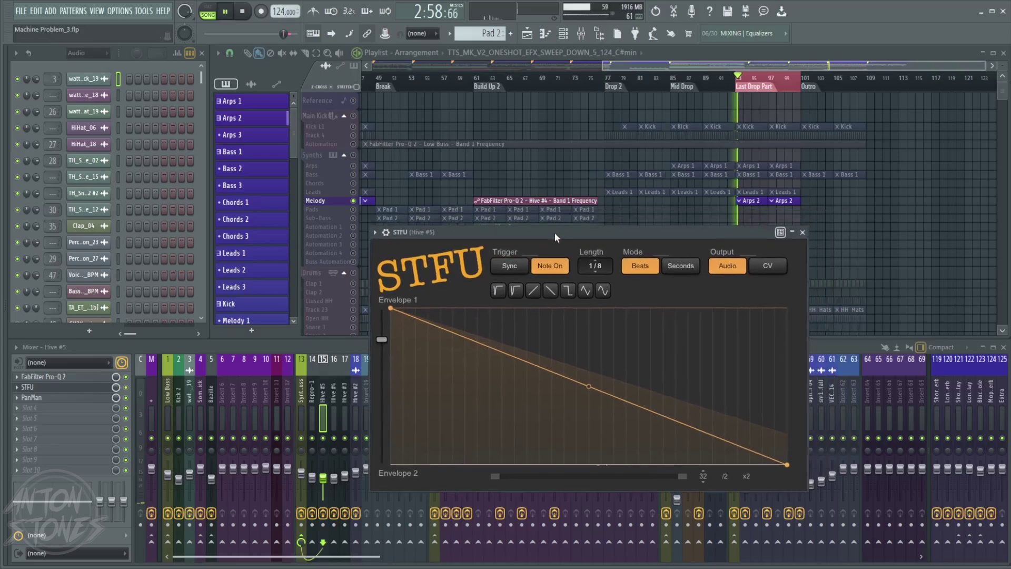
key("space")
left_click(513, 268)
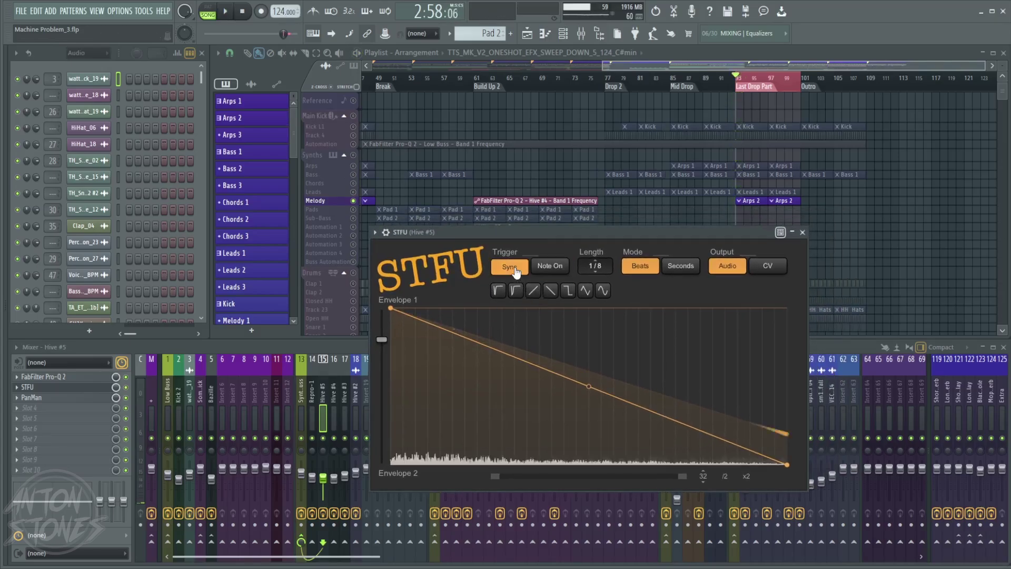
Try the CV output, return it to Audio, and reposition the plugin window
left_click(776, 270)
left_click(739, 268)
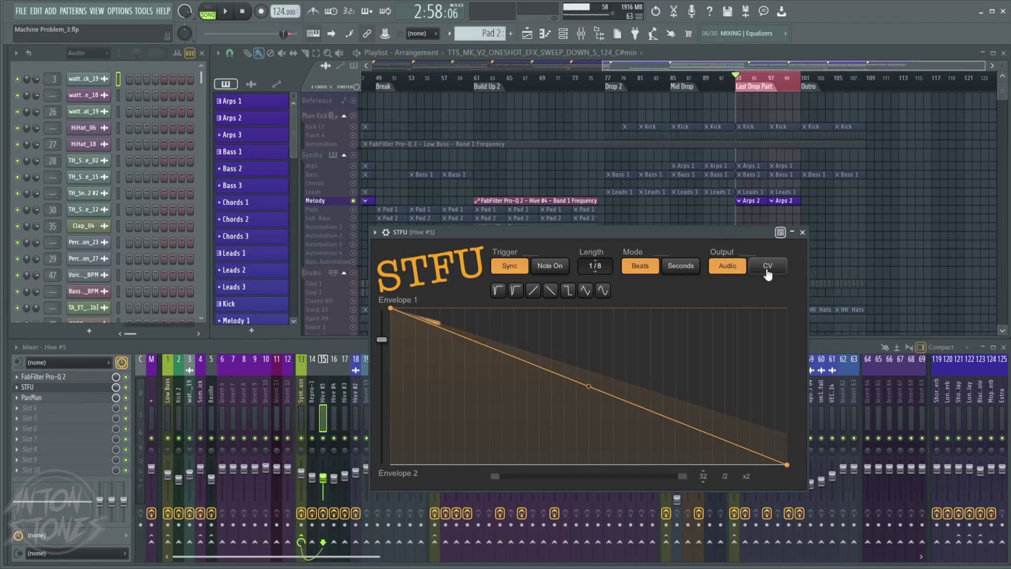
left_click_drag(715, 234, 667, 229)
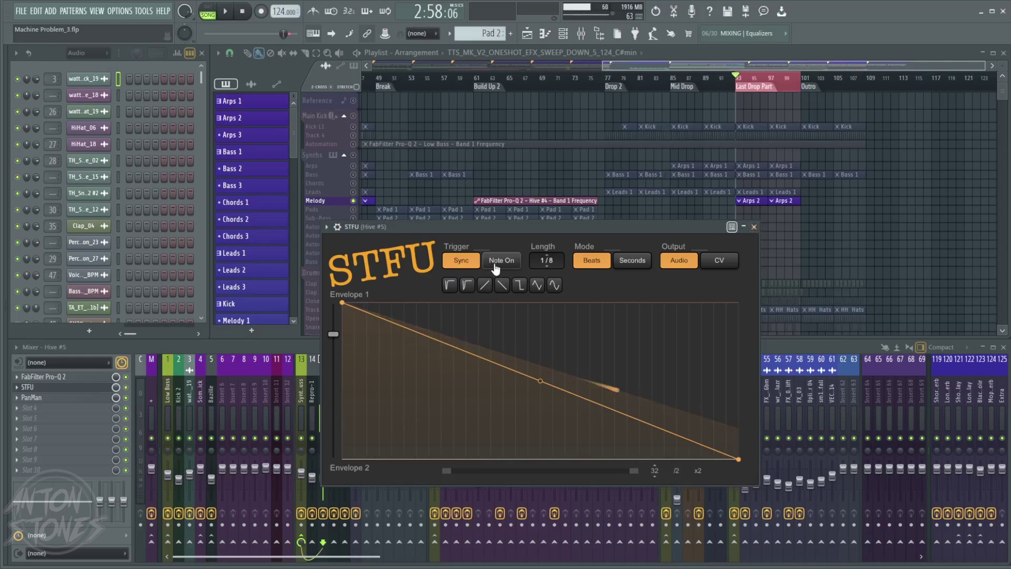
left_click_drag(523, 232, 557, 220)
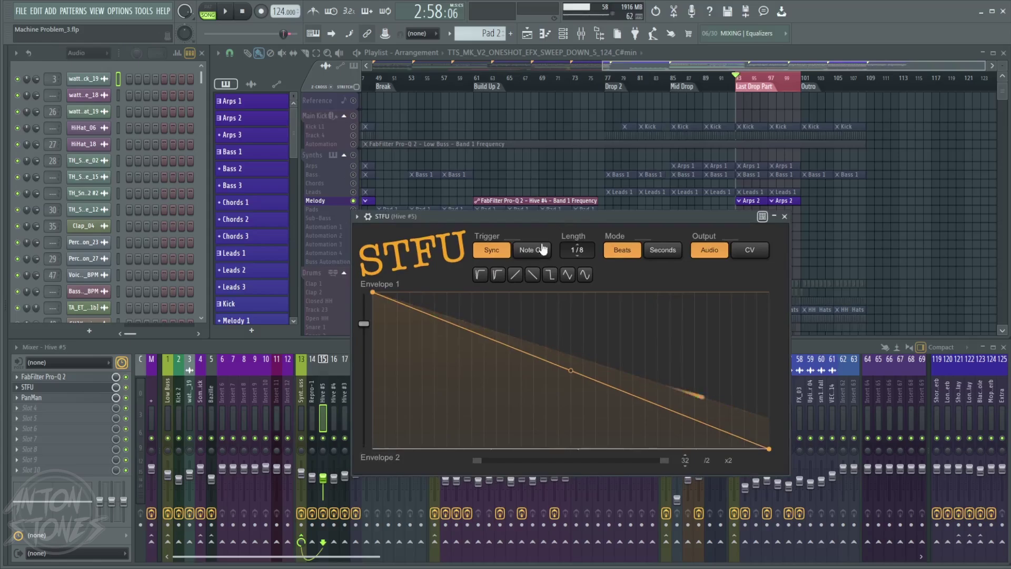
Load the ducking preset with the steep dip and curved recovery, and set its length to 1/1 during playback
left_click(515, 275)
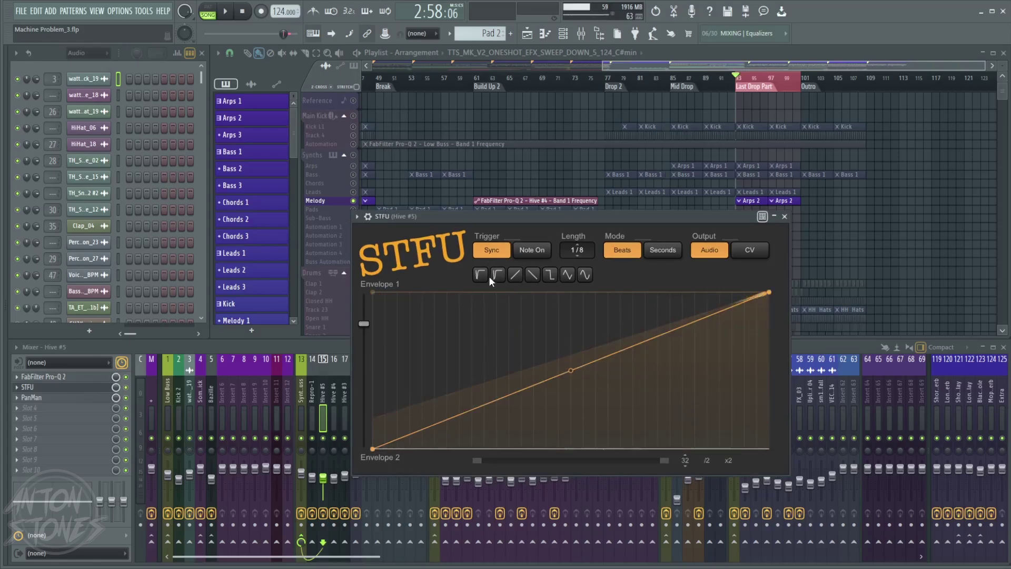
left_click(497, 274)
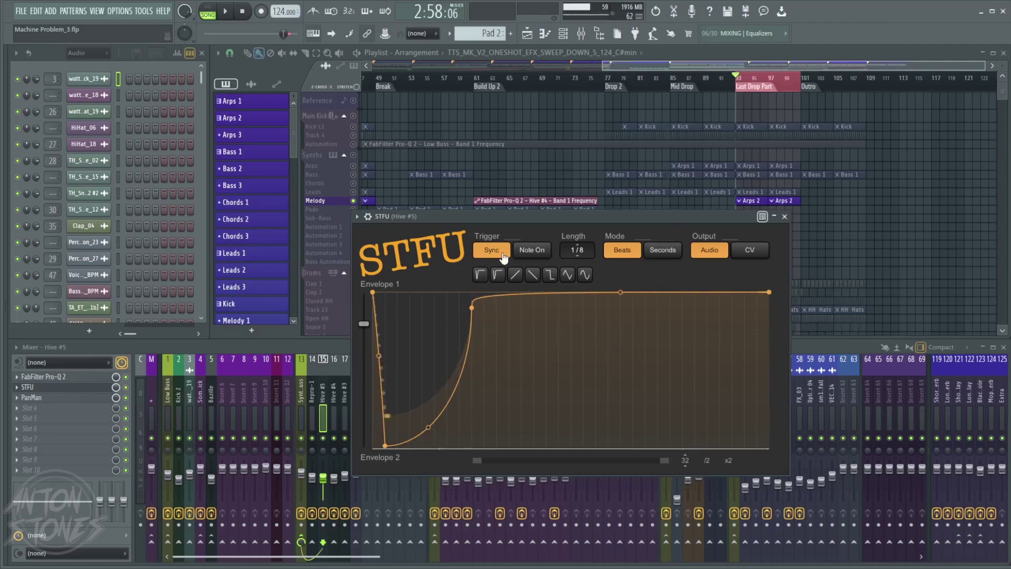
left_click_drag(694, 220, 739, 217)
key("space")
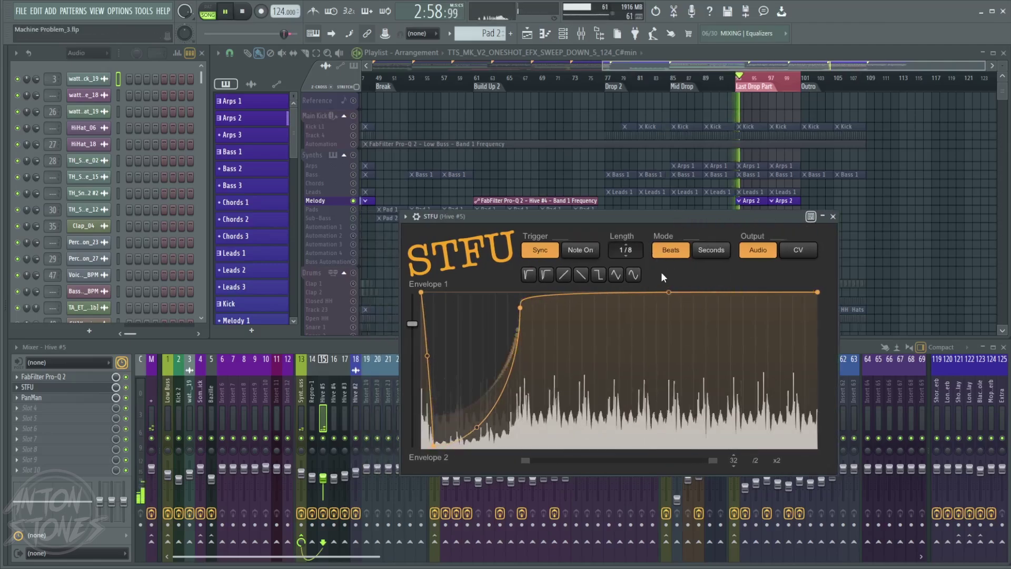
left_click_drag(625, 250, 628, 212)
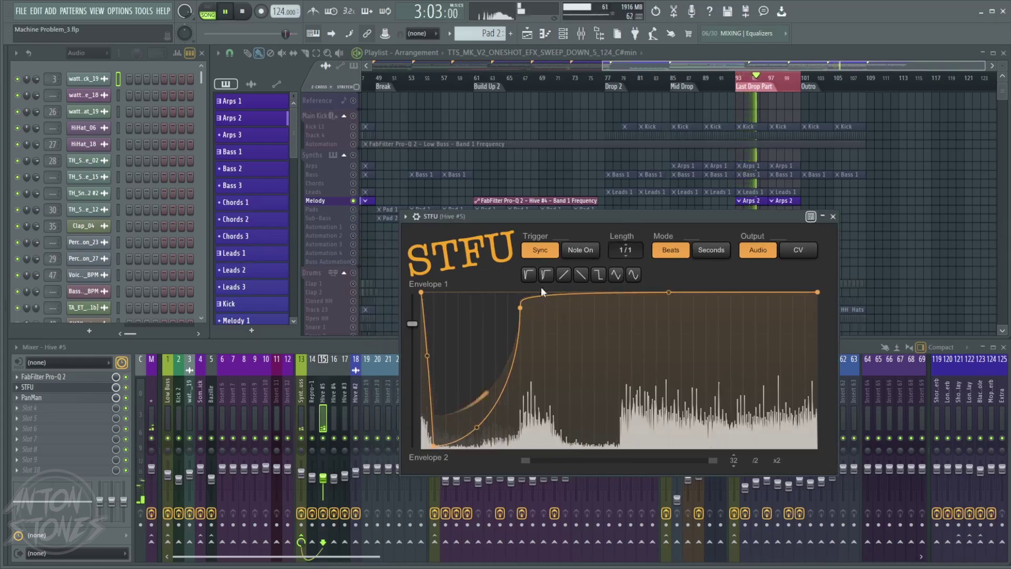
key("space")
Unsolo the Melody track so all playlist tracks are active, and play the full arrangement
left_click_drag(599, 217, 637, 230)
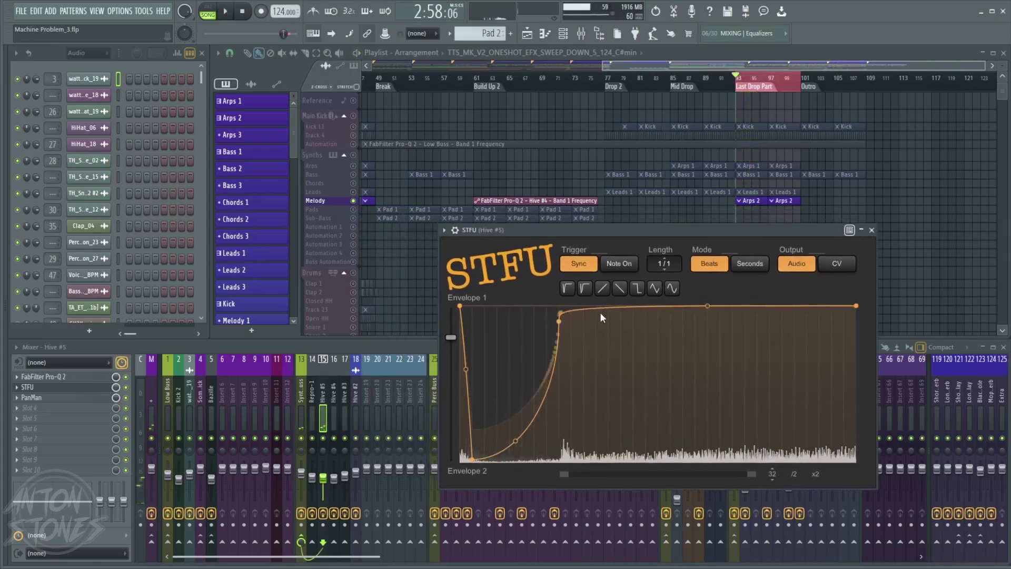
left_click(361, 209)
left_click(439, 362)
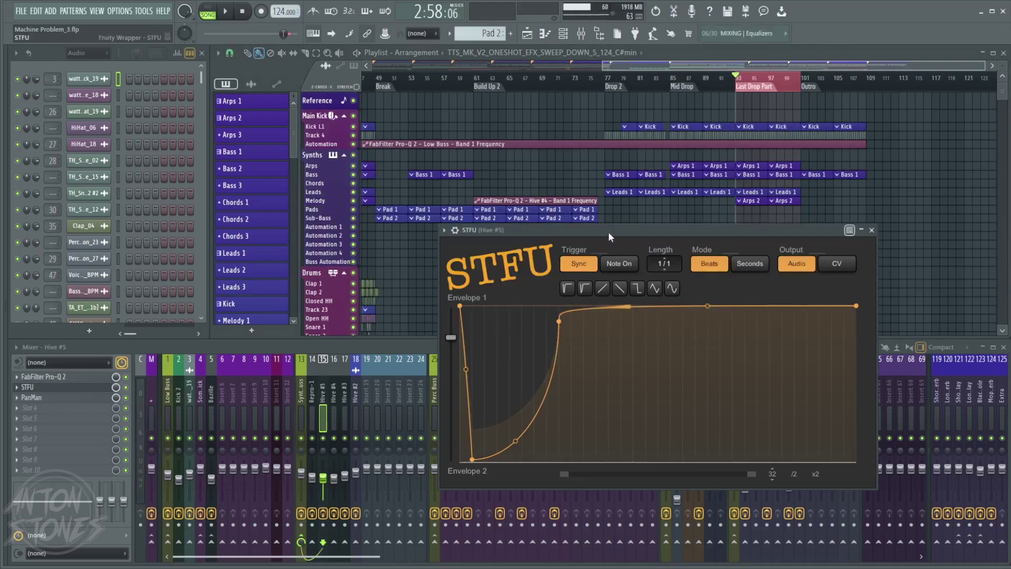
left_click_drag(608, 231, 543, 245)
key("space")
Replace the envelope with the triangle preset and blend fully to Envelope 1 while the arrangement plays
left_click(552, 305)
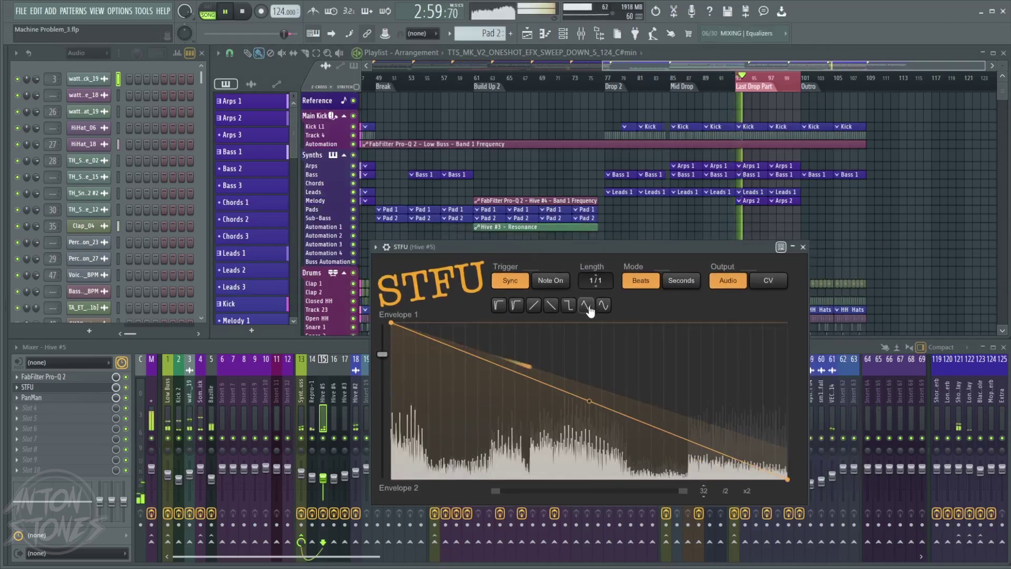
left_click(586, 305)
left_click_drag(384, 353, 383, 324)
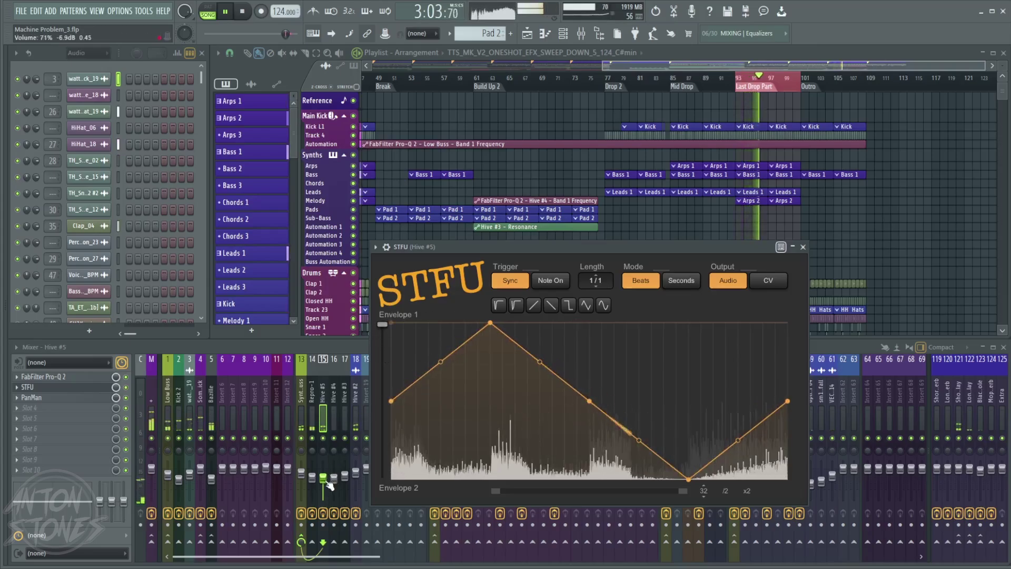
Raise the Hive #5 mixer volume and shorten the envelope length to 1/8 while listening in the full mix
left_click_drag(323, 477, 322, 473)
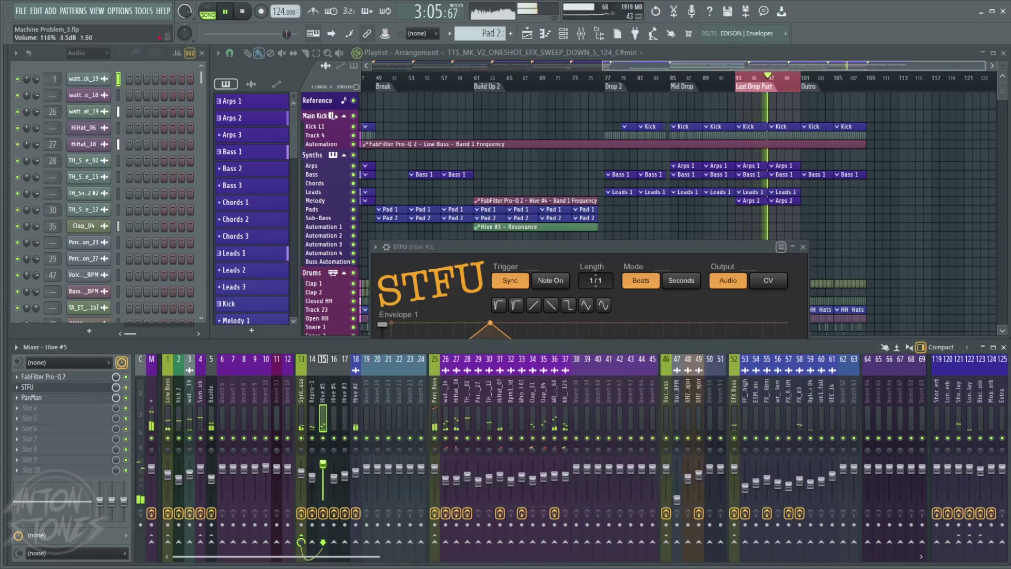
left_click(571, 247)
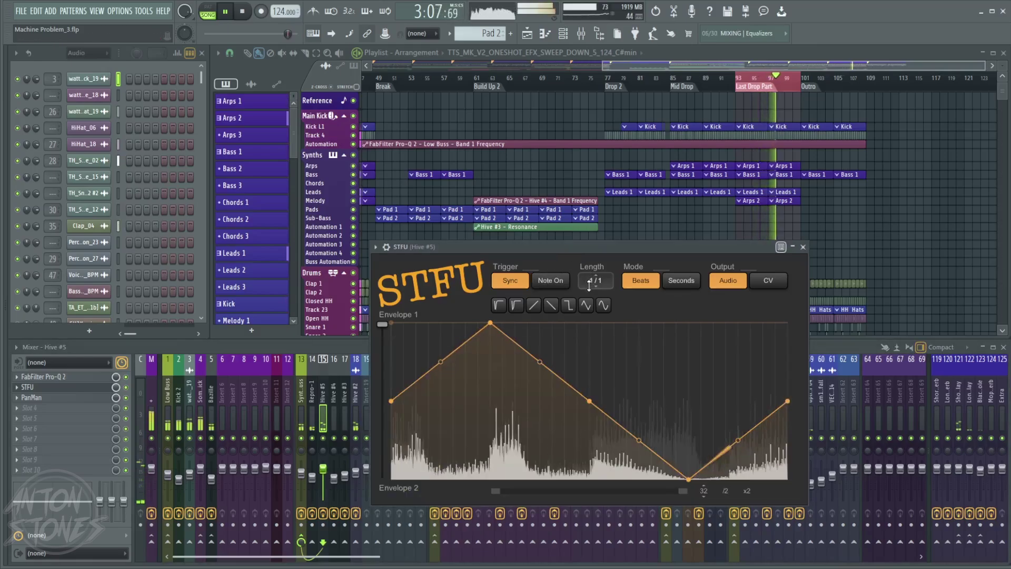
left_click_drag(589, 285, 585, 308)
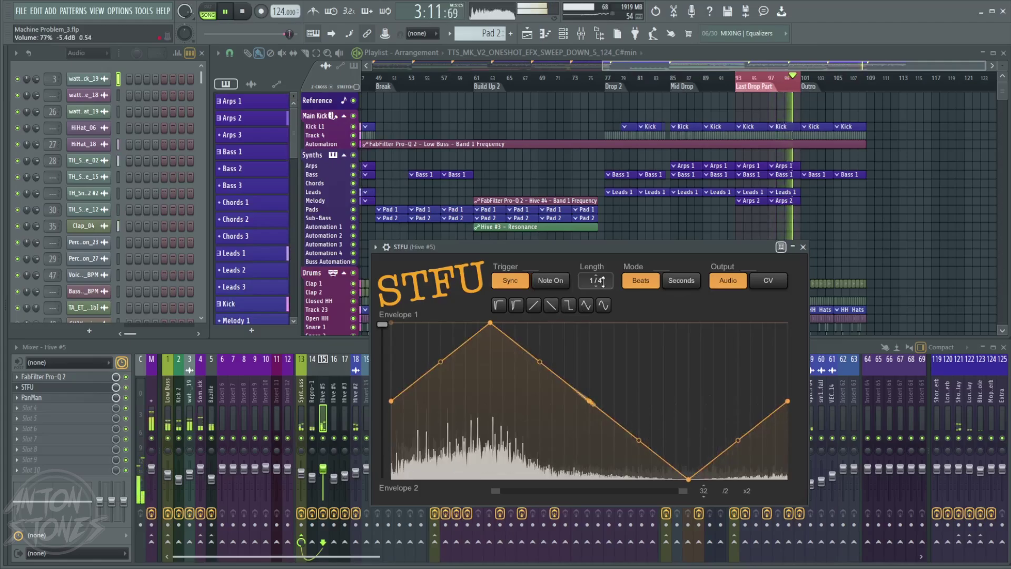
scroll(603, 282, "down", 1)
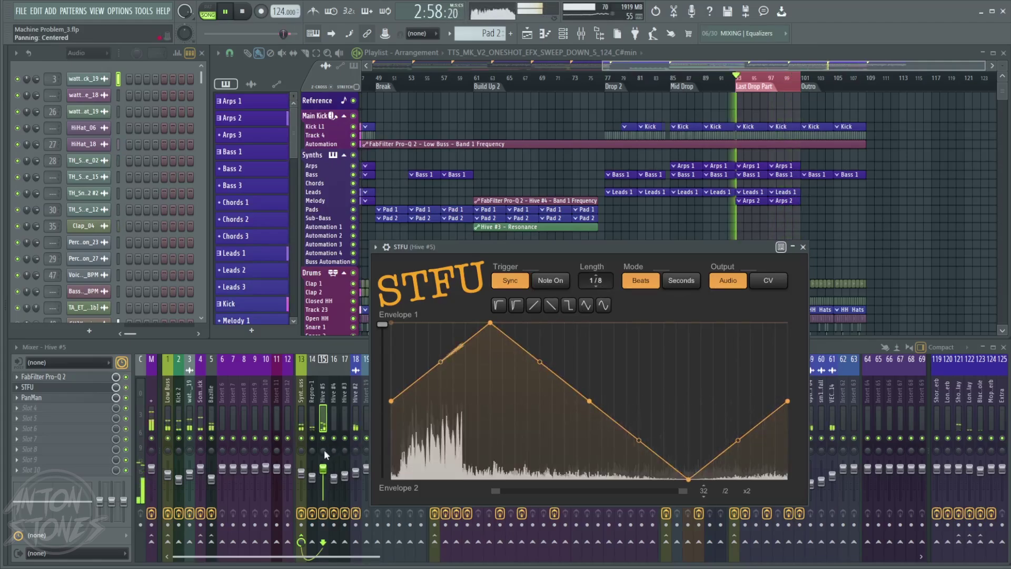
left_click(324, 450)
left_click(527, 245)
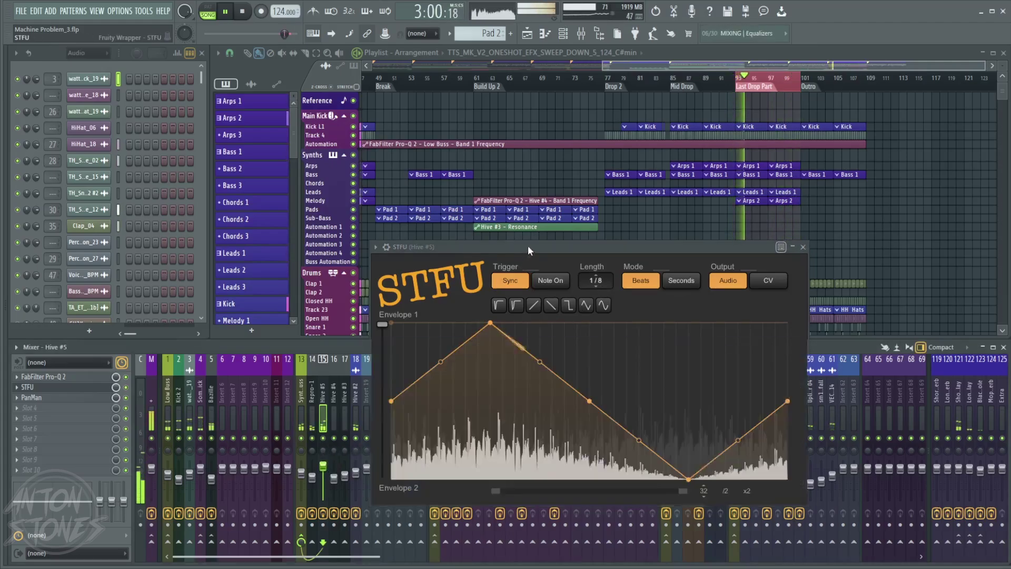
left_click_drag(527, 245, 537, 233)
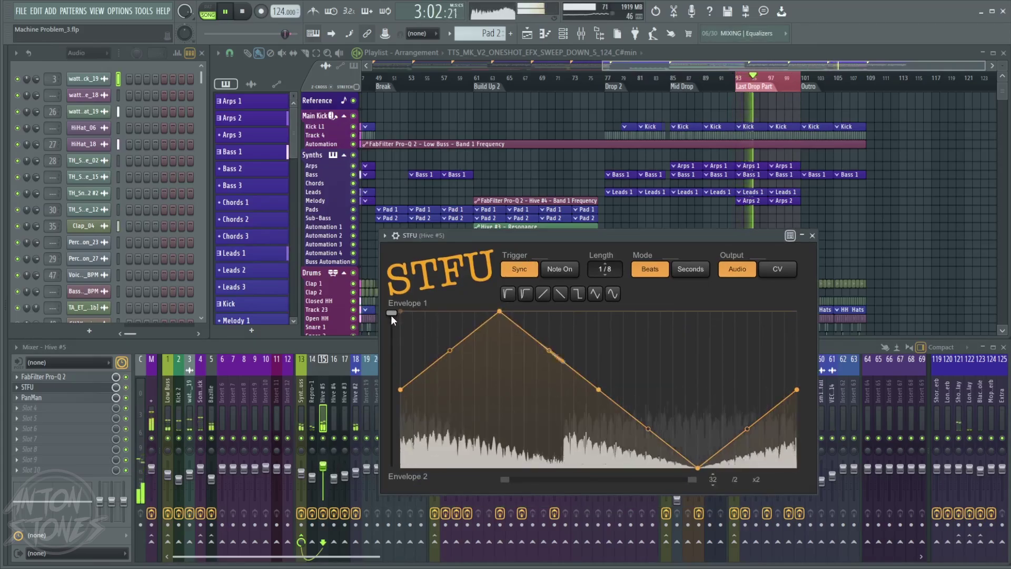
Blend the shape past halfway towards Envelope 2 at length 1/4 and lower the Hive #5 mixer volume
left_click_drag(390, 314, 377, 407)
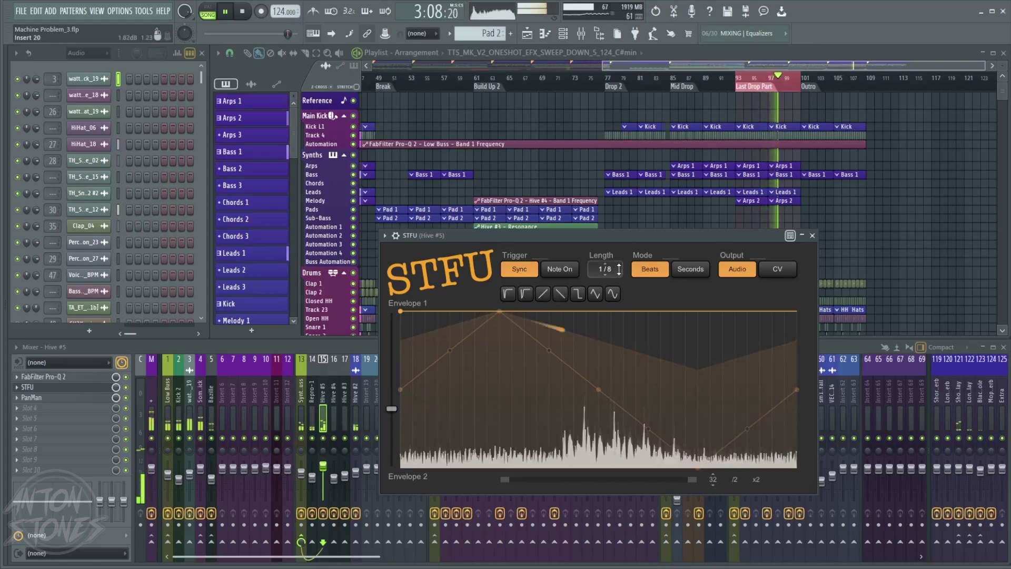
scroll(619, 268, "up", 1)
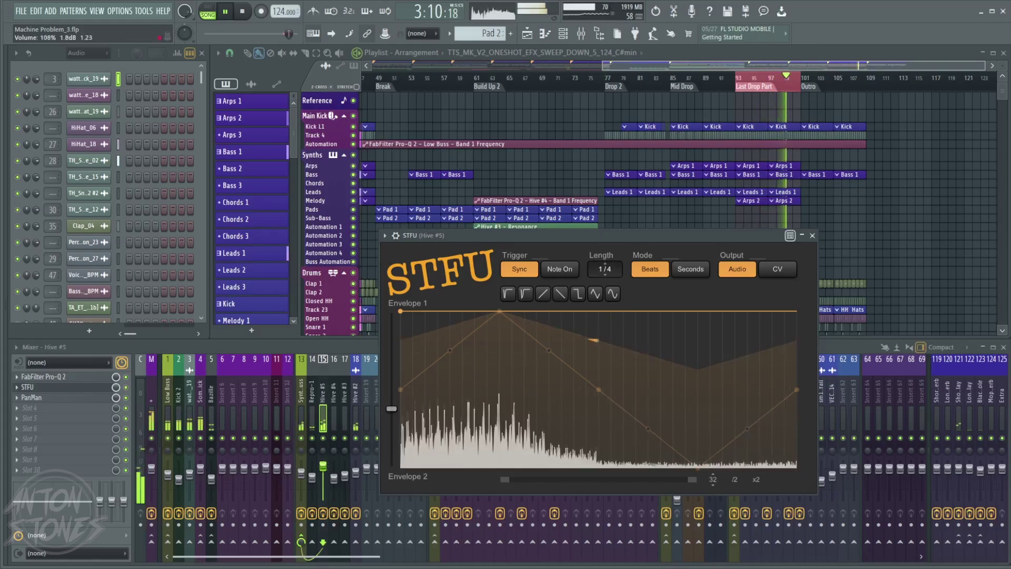
left_click_drag(547, 237, 558, 214)
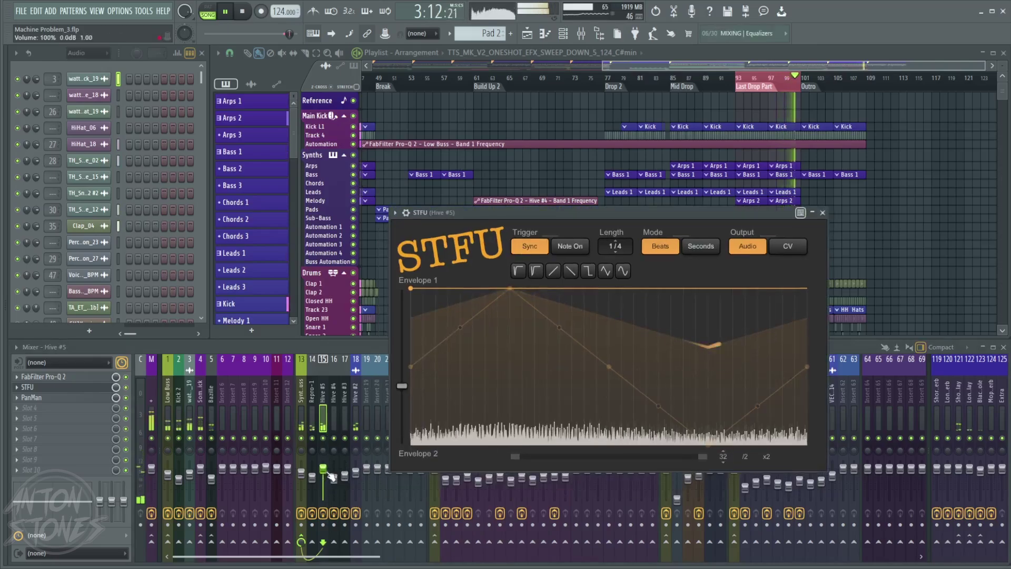
left_click_drag(330, 474, 330, 482)
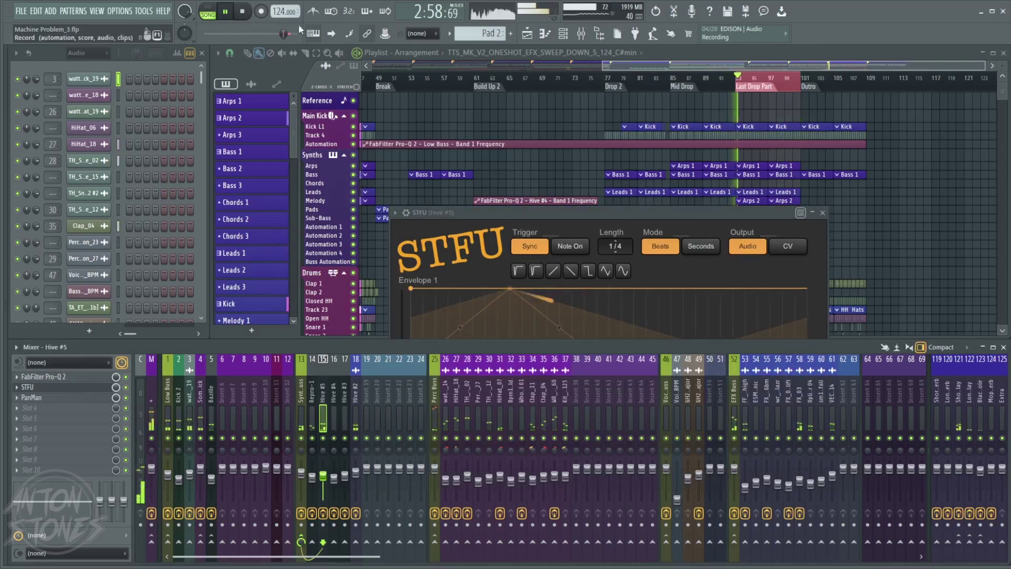
Clear the Last Drop Part loop selection and reopen STFU from the Hive #5 effect slots
left_click(762, 79)
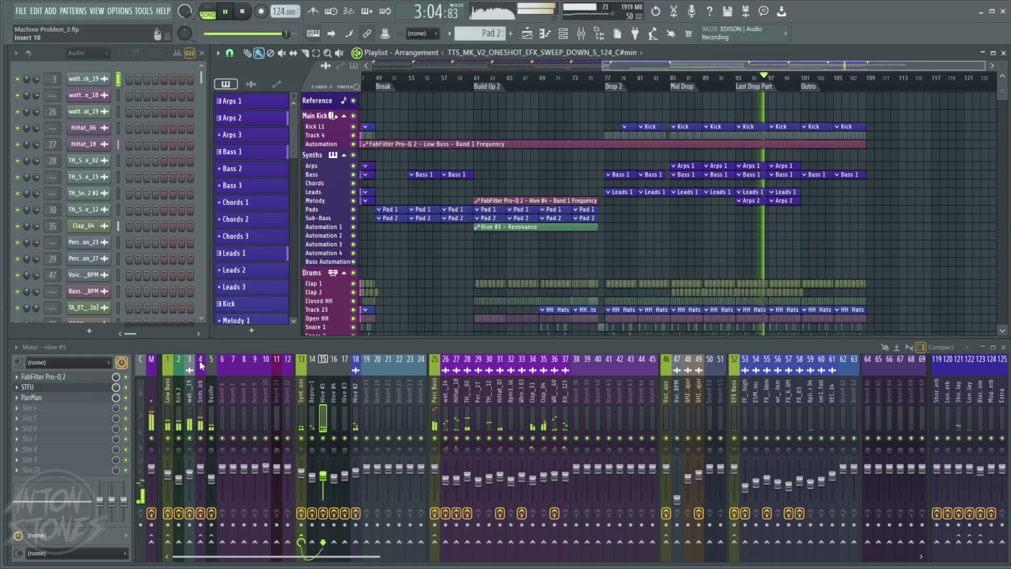
left_click(74, 388)
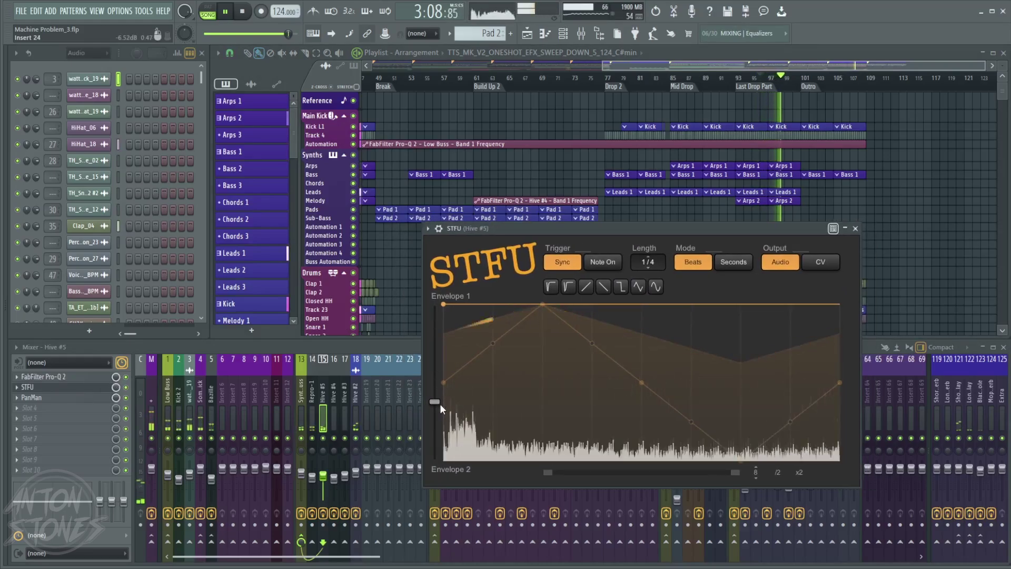
Blend the shape back to about a third of the way from Envelope 1 to Envelope 2, and stop the arrangement playback
left_click_drag(441, 404, 440, 352)
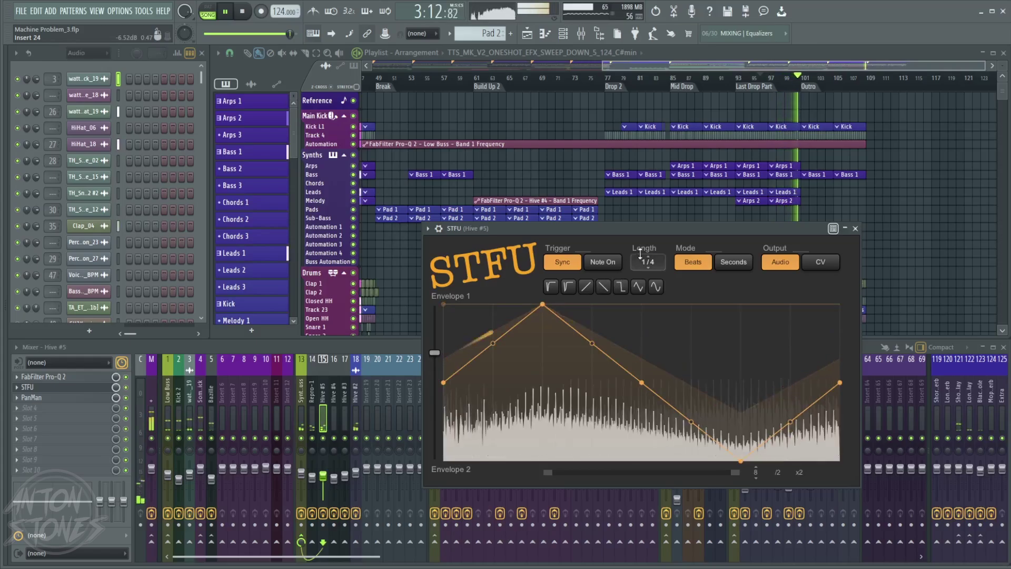
left_click_drag(654, 232, 541, 228)
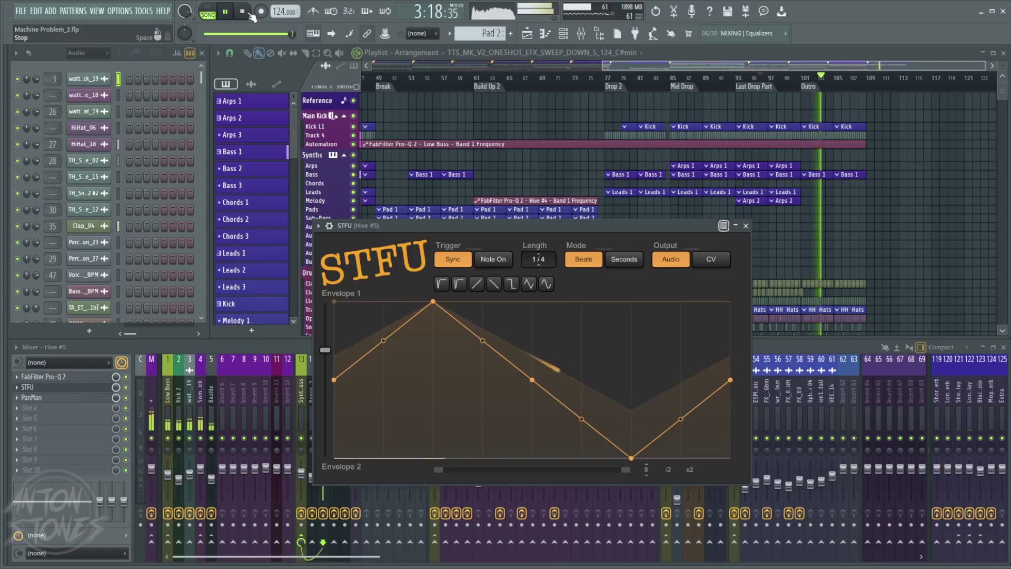
left_click(251, 15)
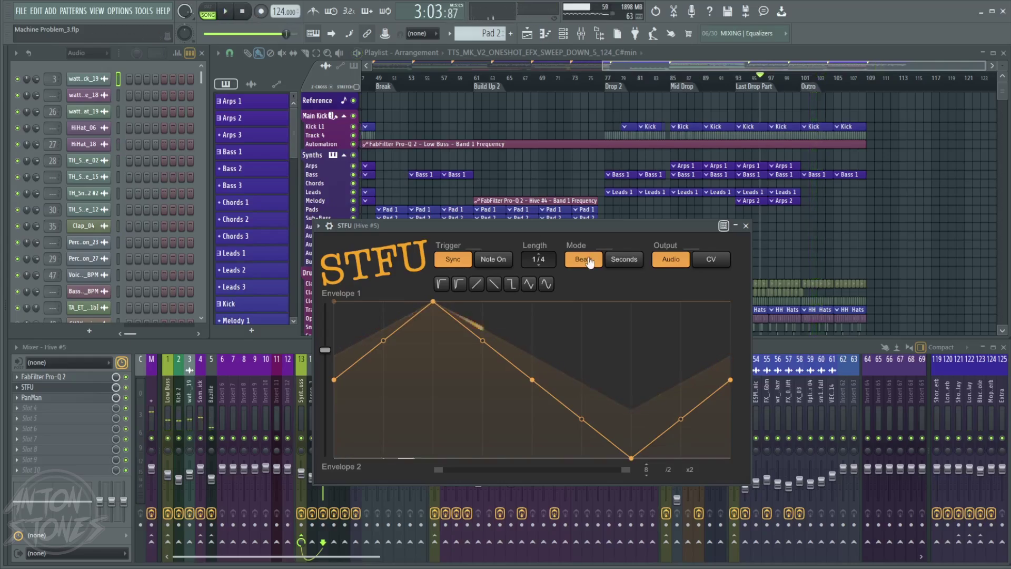
left_click_drag(624, 217, 663, 217)
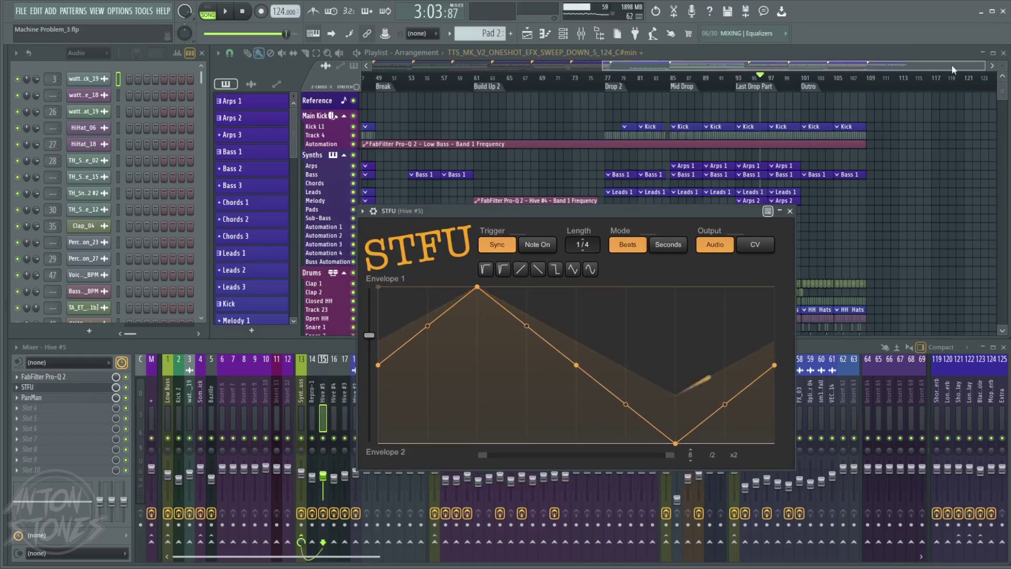
key("alt+Tab")
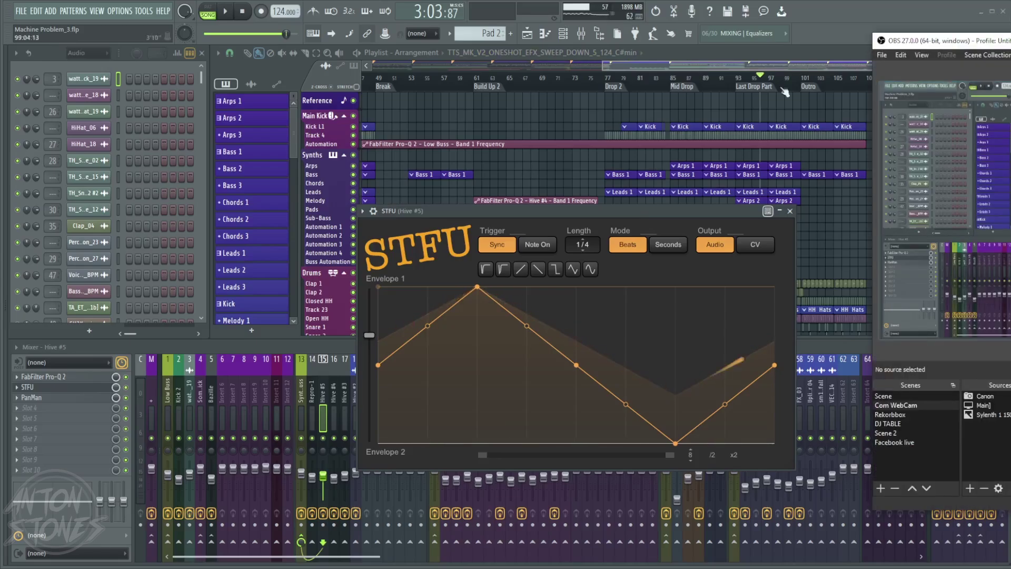
left_click_drag(618, 210, 618, 175)
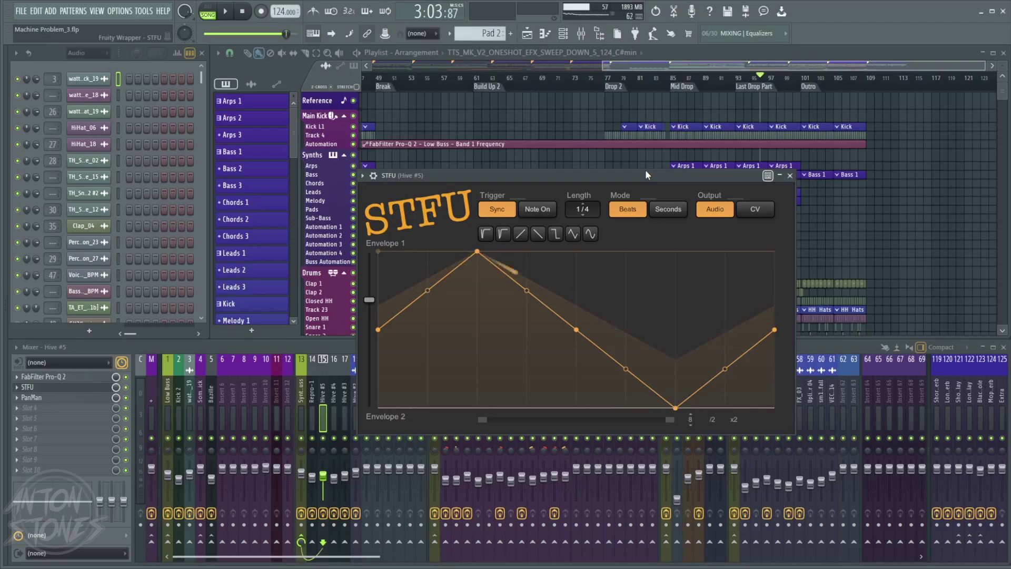
left_click_drag(646, 173, 674, 169)
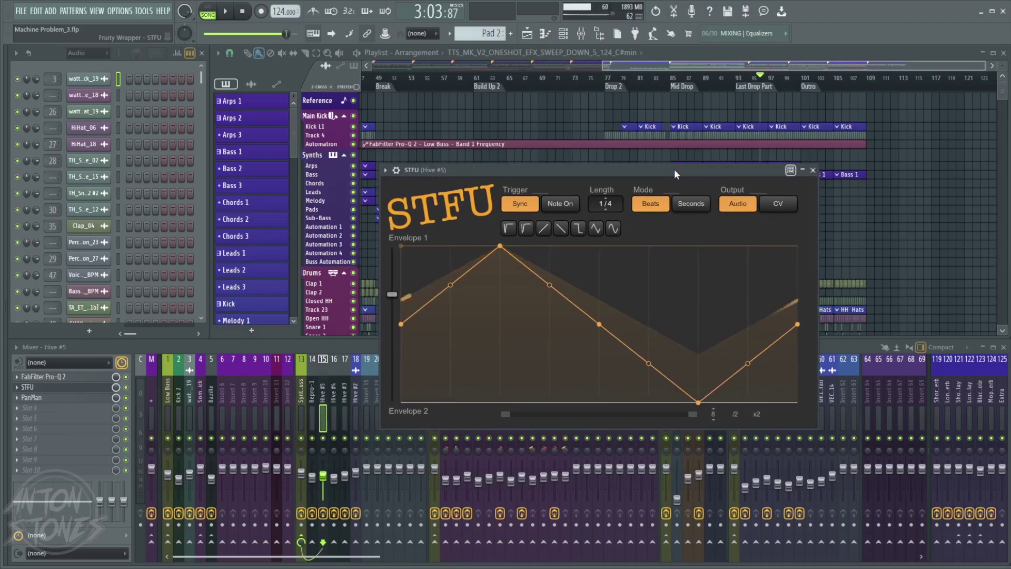
left_click_drag(674, 169, 646, 214)
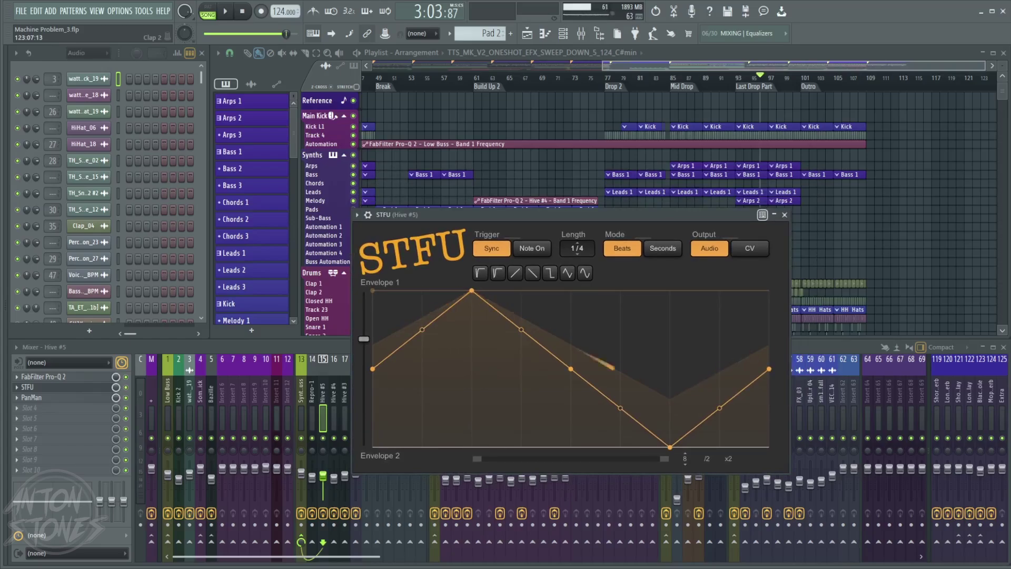